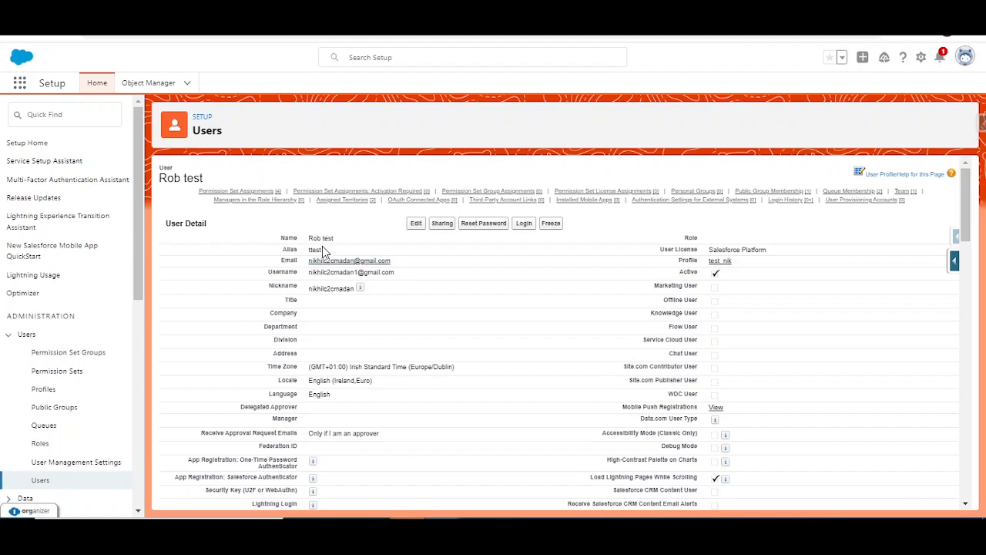
# Compare the Job Applications records listed in the two test users' logged-in sessions, then return to the Setup window.
pyautogui.moveTo(254, 192)
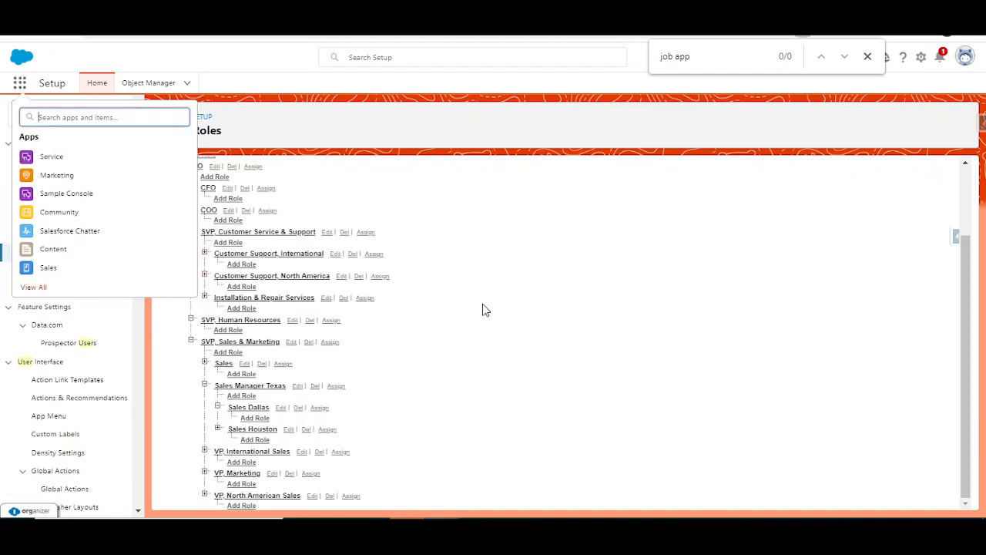
pyautogui.click(486, 310)
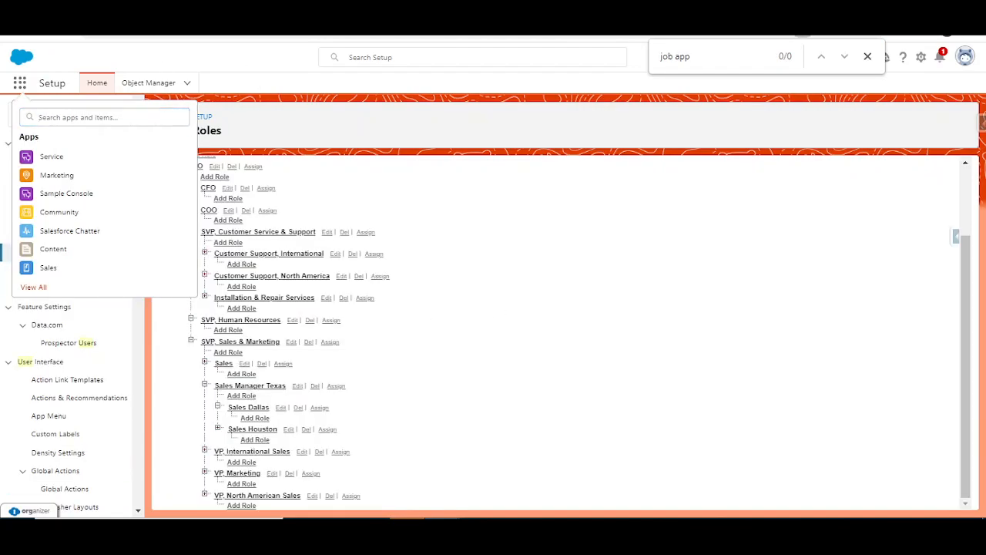
pyautogui.moveTo(985, 197); pyautogui.dragTo(714, 65)
pyautogui.click(800, 63)
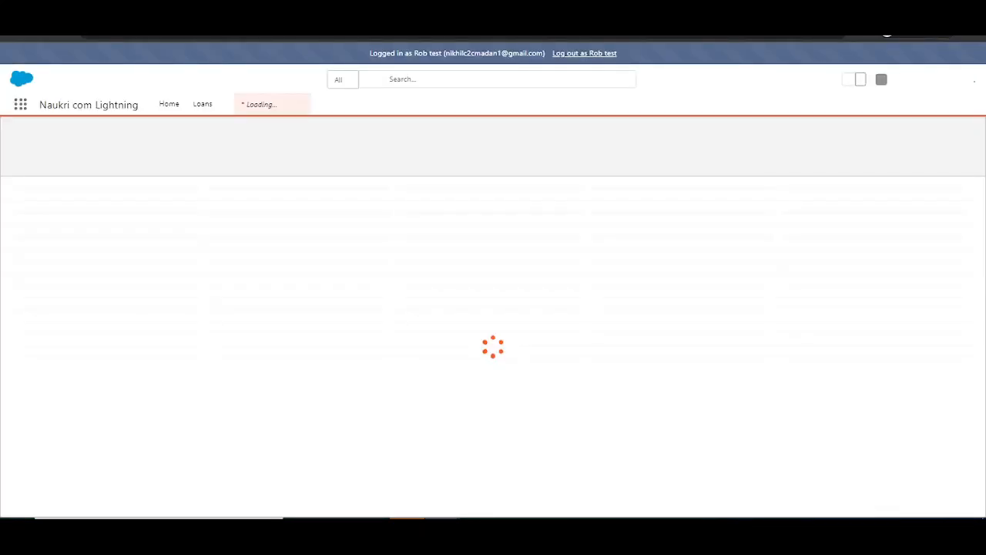
pyautogui.moveTo(985, 39); pyautogui.dragTo(694, 83)
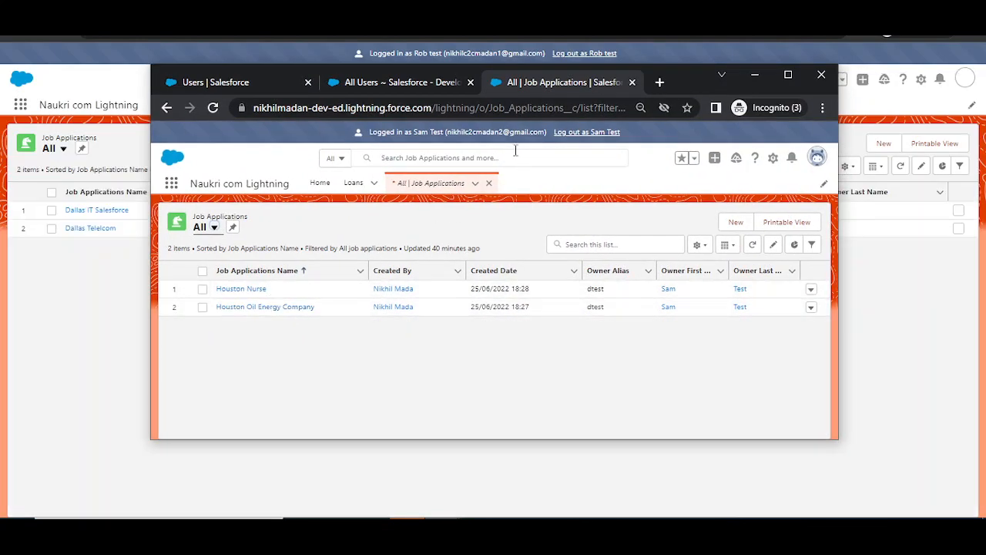
pyautogui.moveTo(693, 81); pyautogui.dragTo(985, 162)
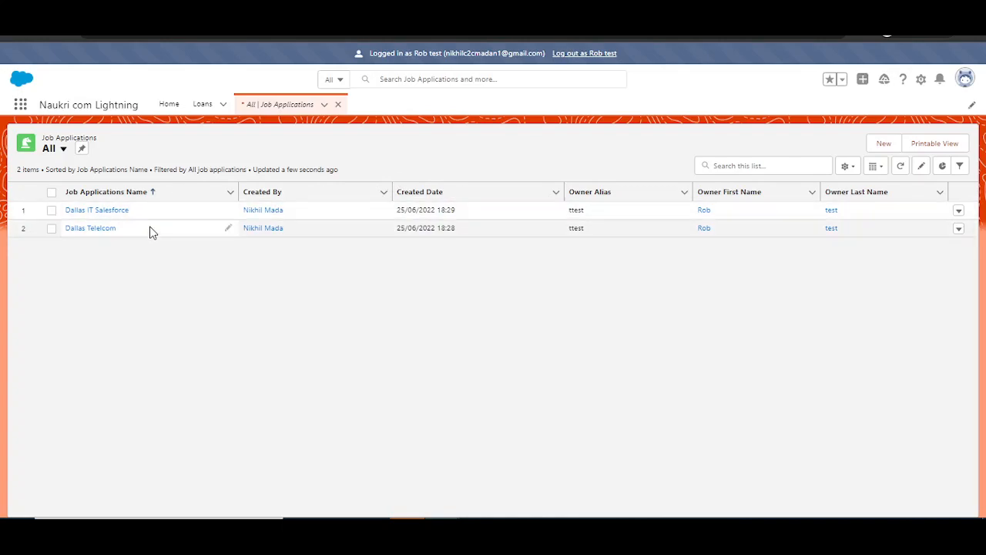
pyautogui.moveTo(655, 10); pyautogui.dragTo(985, 212)
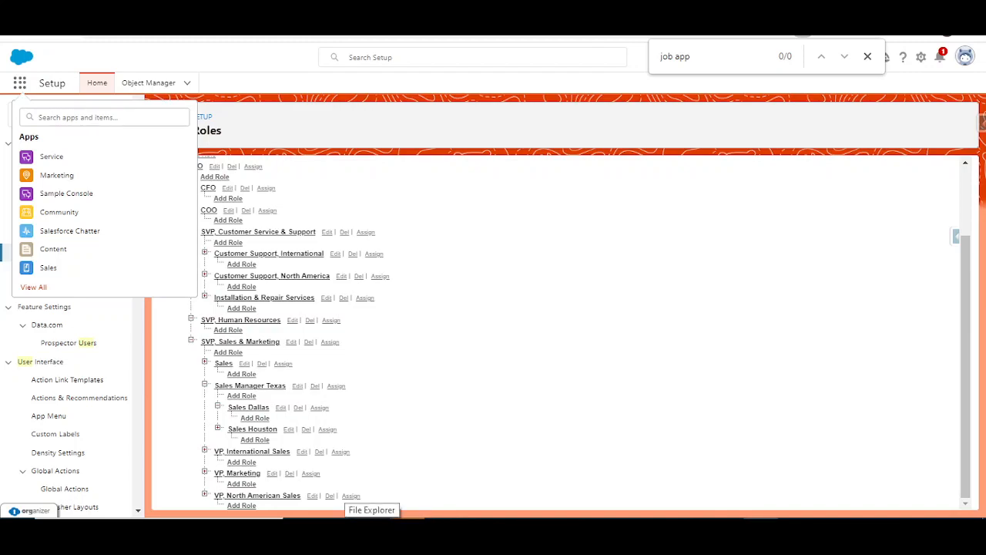
pyautogui.hotkey('alt', 'Tab')
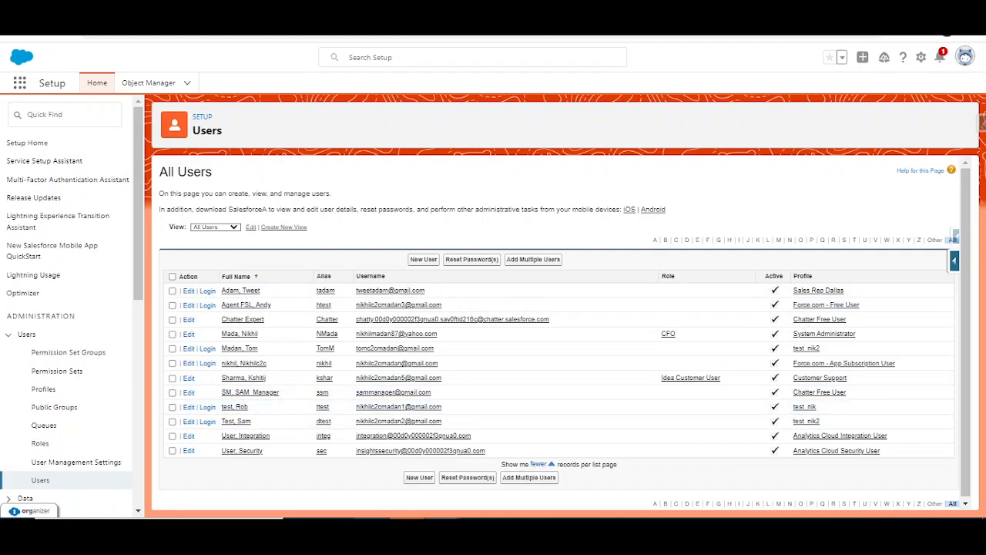
# In the third test user's session, find Job Applications and show its All list view.
pyautogui.moveTo(985, 75); pyautogui.dragTo(717, 53)
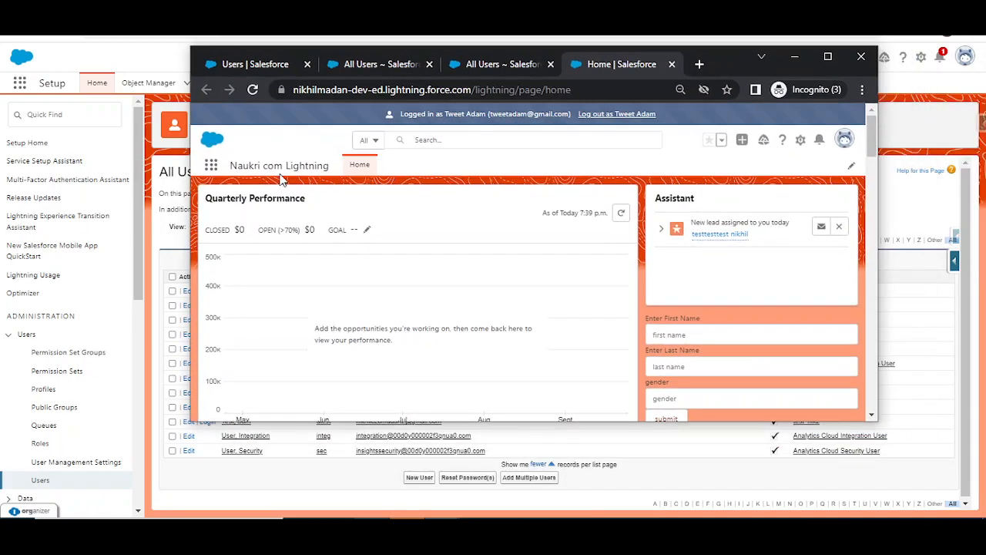
pyautogui.click(212, 164)
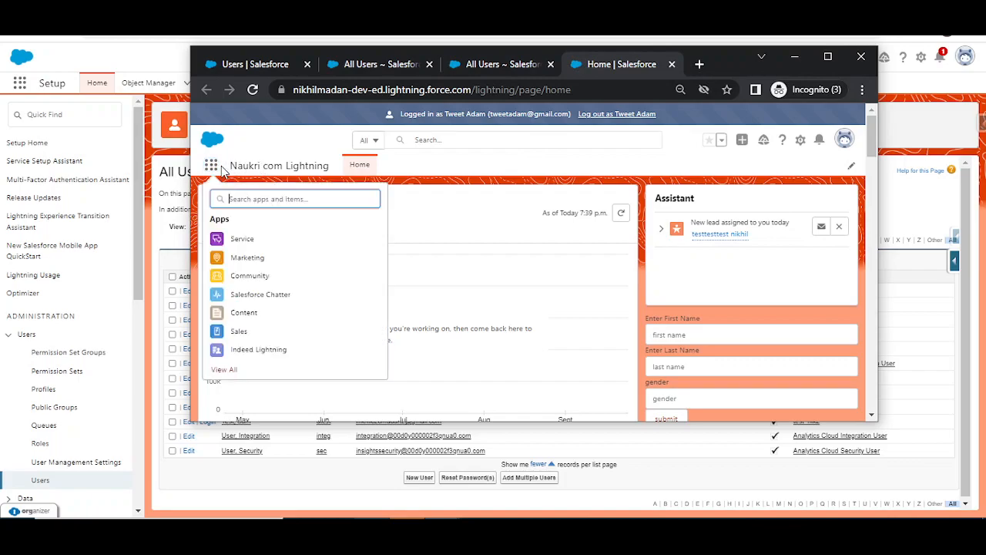
pyautogui.write('job a')
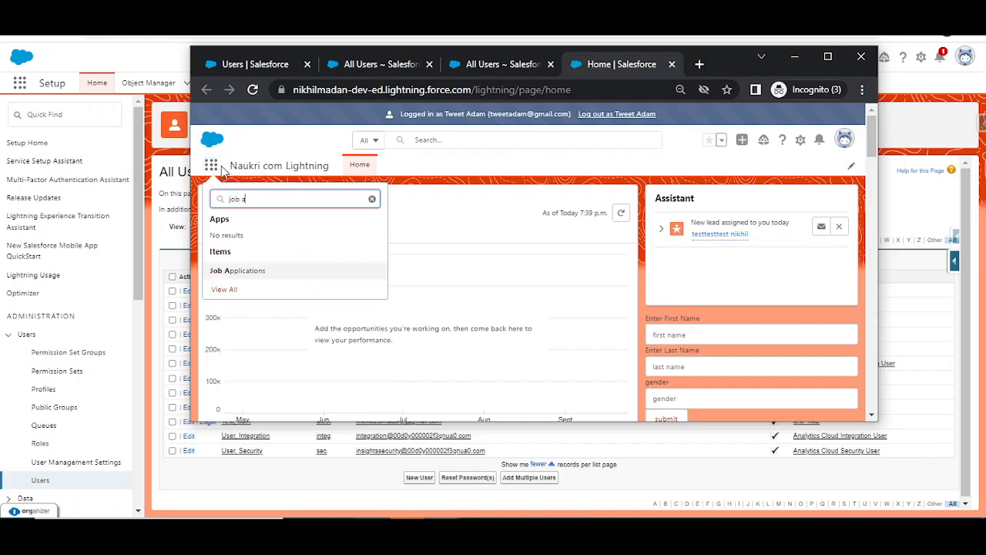
pyautogui.click(251, 274)
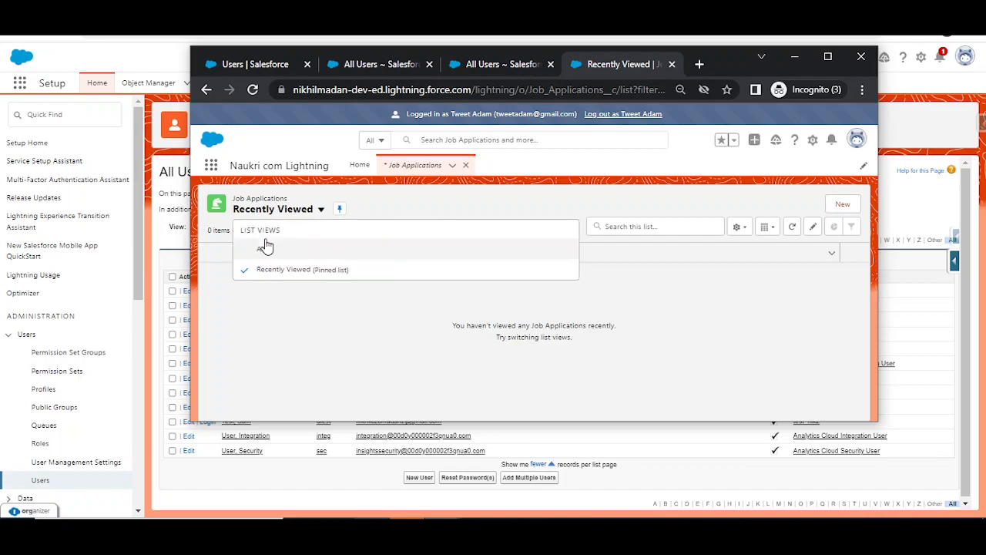
pyautogui.click(263, 247)
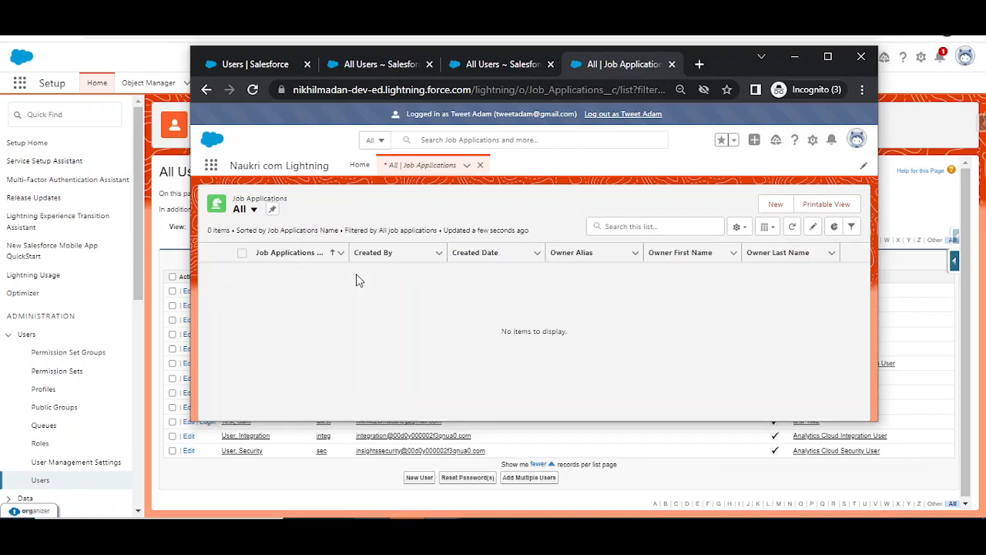
# In the session with the Houston records, create a job application "HOuston Mechanic" with name Carnation and expected salary 60000, and save it.
pyautogui.moveTo(722, 65); pyautogui.dragTo(683, 110)
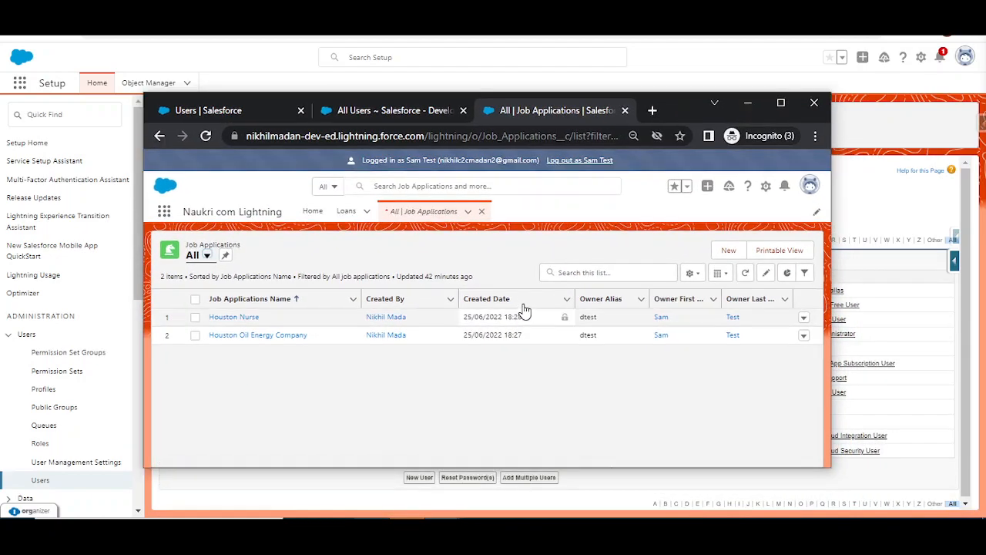
pyautogui.click(789, 109)
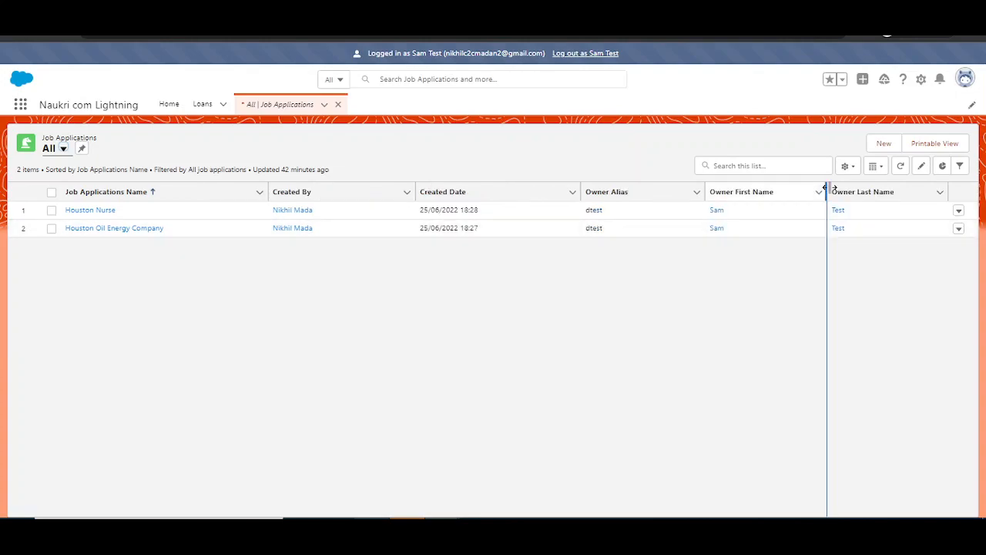
pyautogui.click(872, 143)
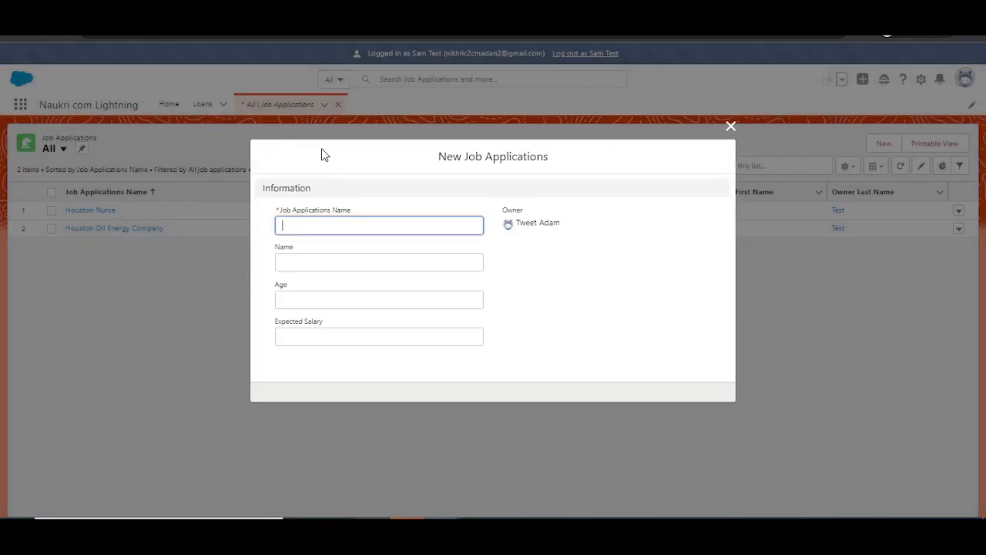
pyautogui.write('HOuston Mechanic')
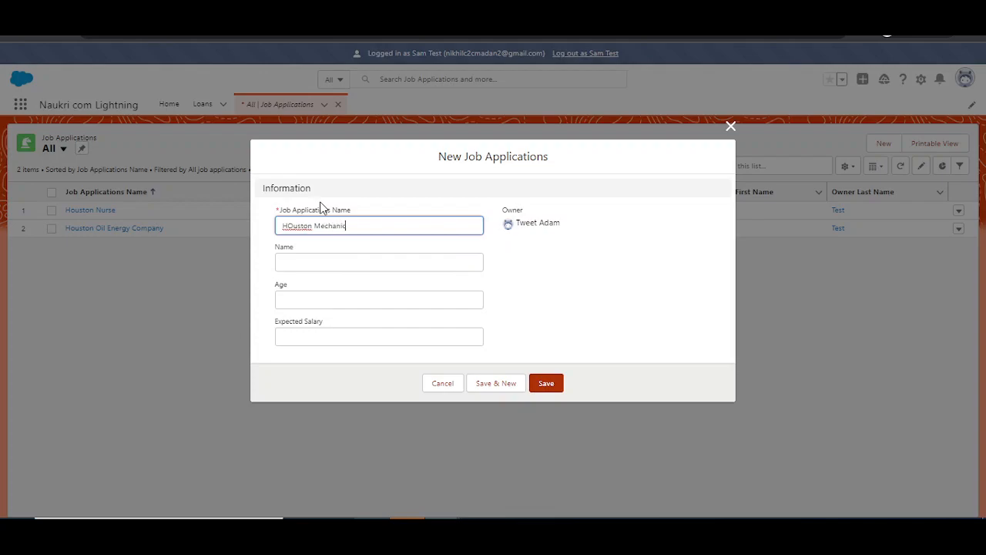
pyautogui.press('Tab')
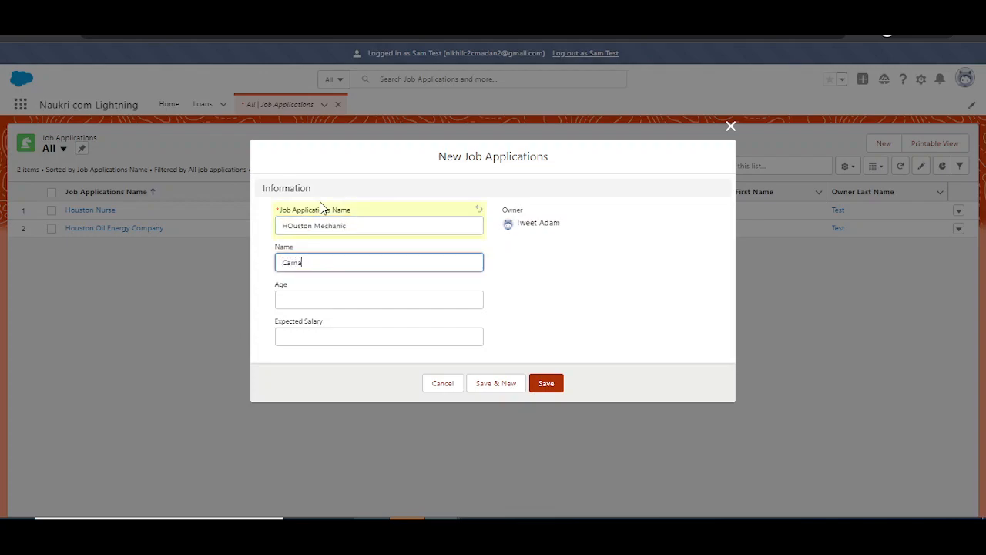
pyautogui.press('Tab')
pyautogui.press('Tab')
pyautogui.press('Tab')
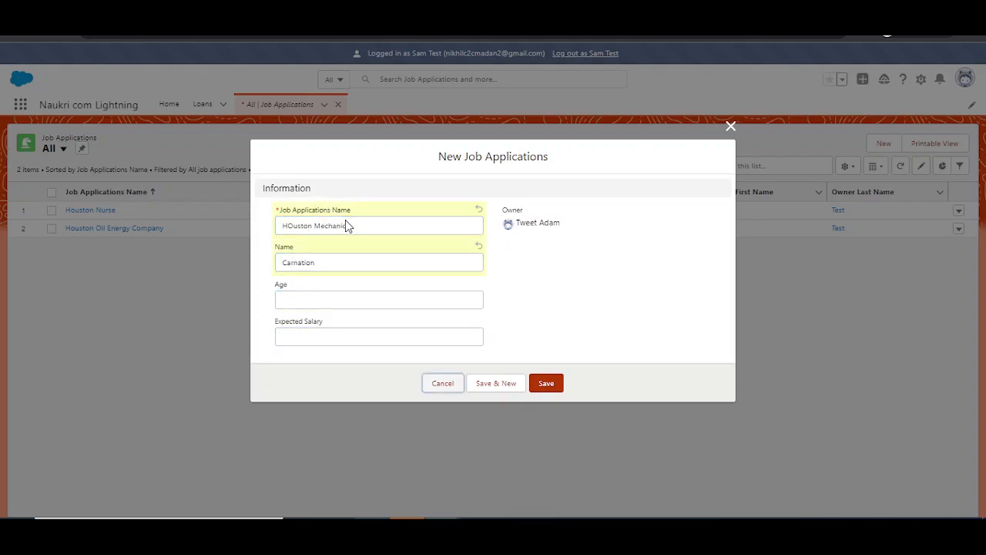
pyautogui.click(366, 335)
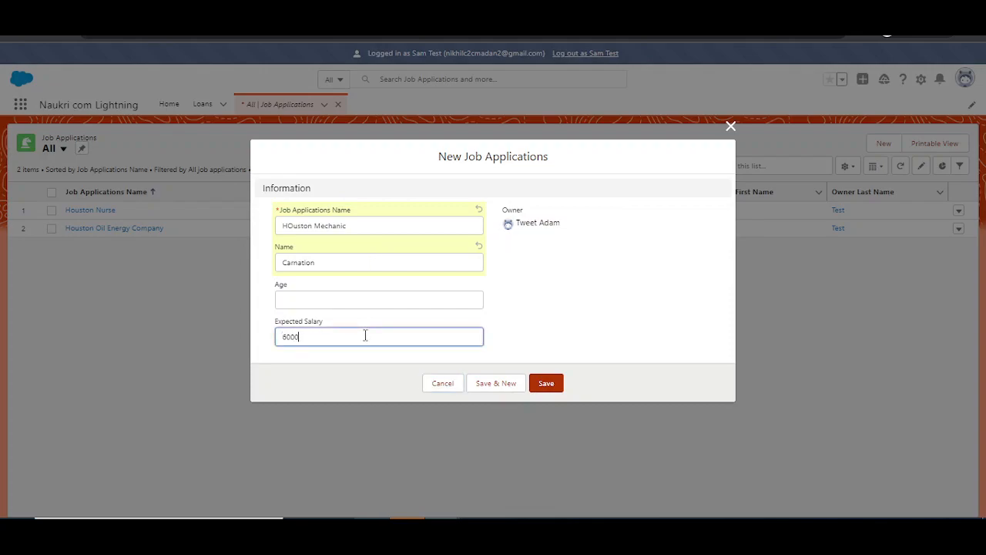
pyautogui.click(546, 383)
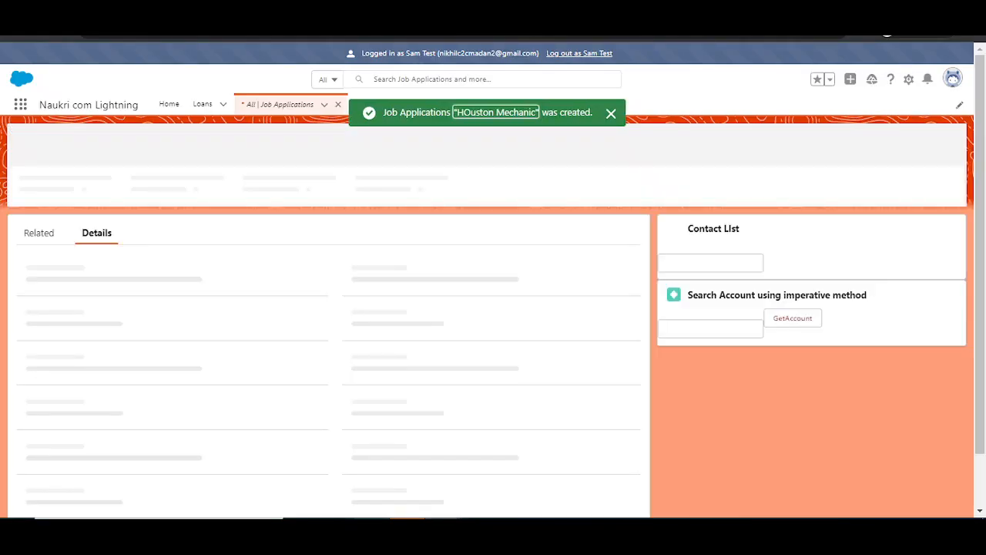
# Reload the Job Applications list in the Dallas test user's session, and minimize that window.
pyautogui.moveTo(985, 86); pyautogui.dragTo(730, 66)
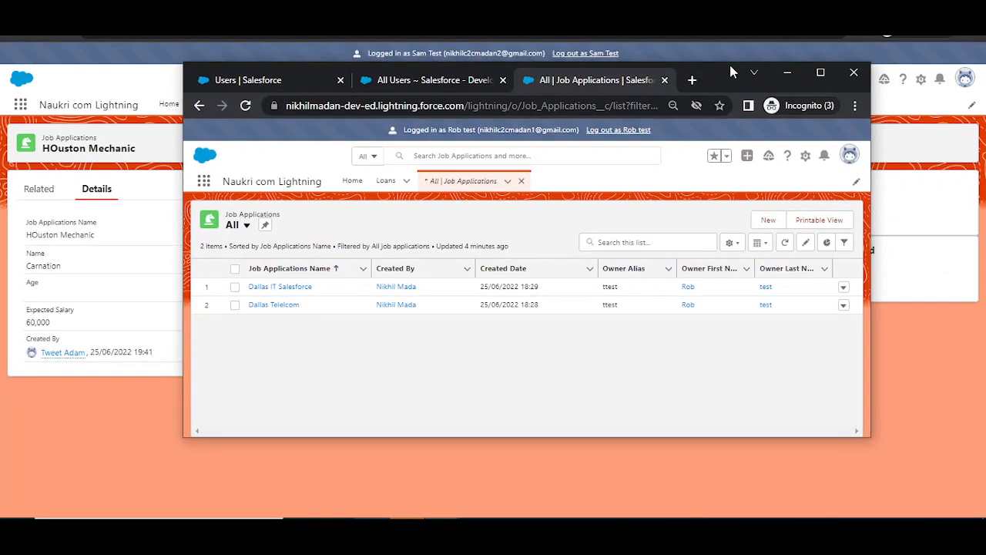
pyautogui.click(246, 105)
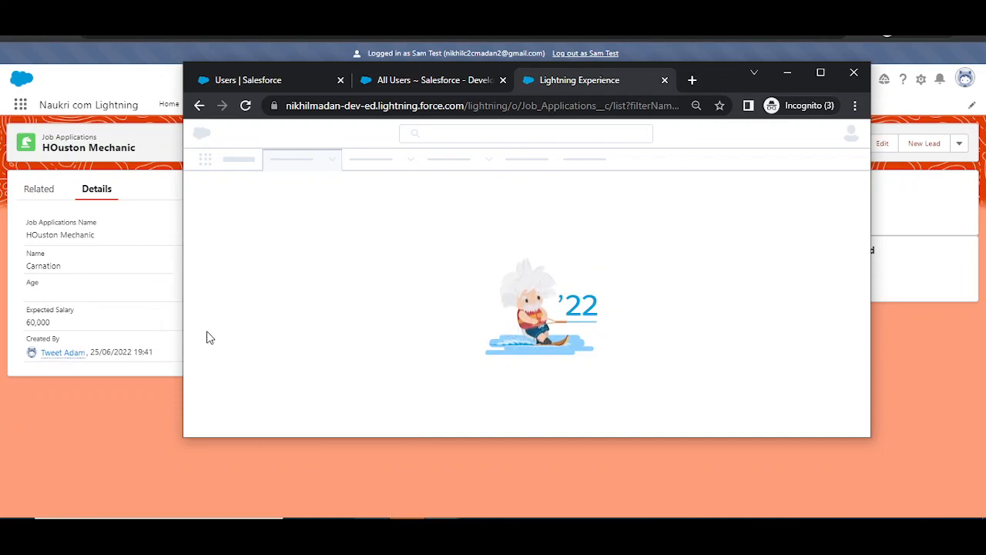
pyautogui.click(787, 73)
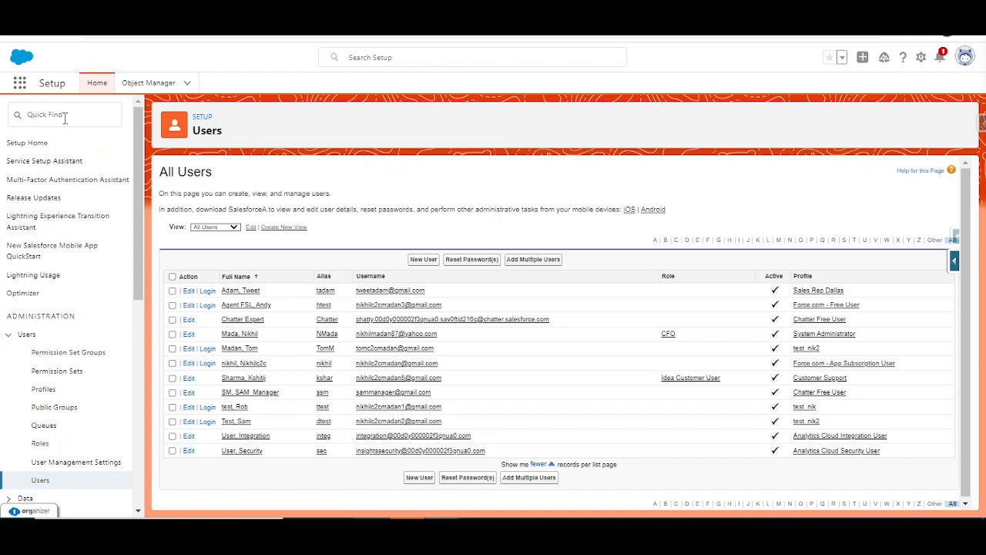
# Search Setup for "role" and open the Roles page.
pyautogui.click(65, 116)
pyautogui.write('role')
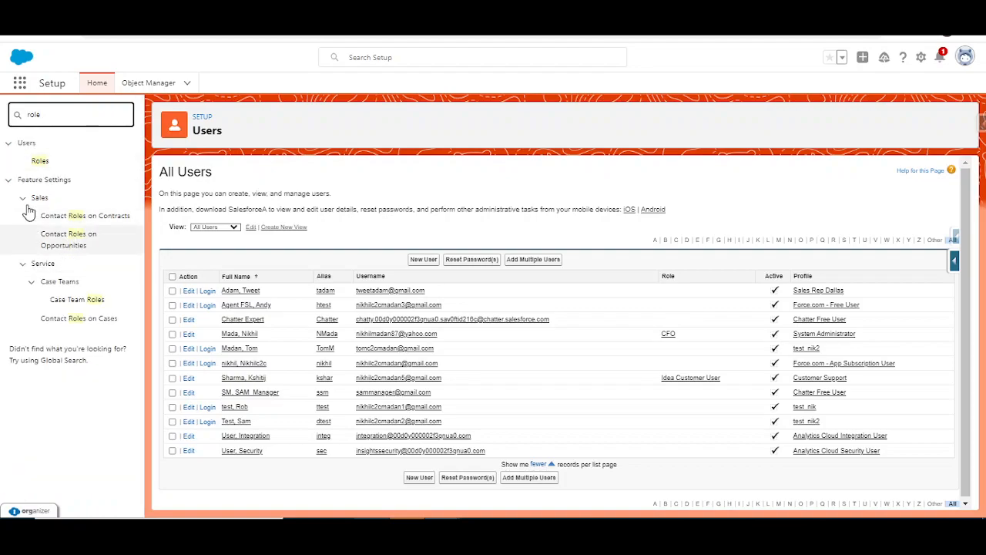
pyautogui.click(43, 168)
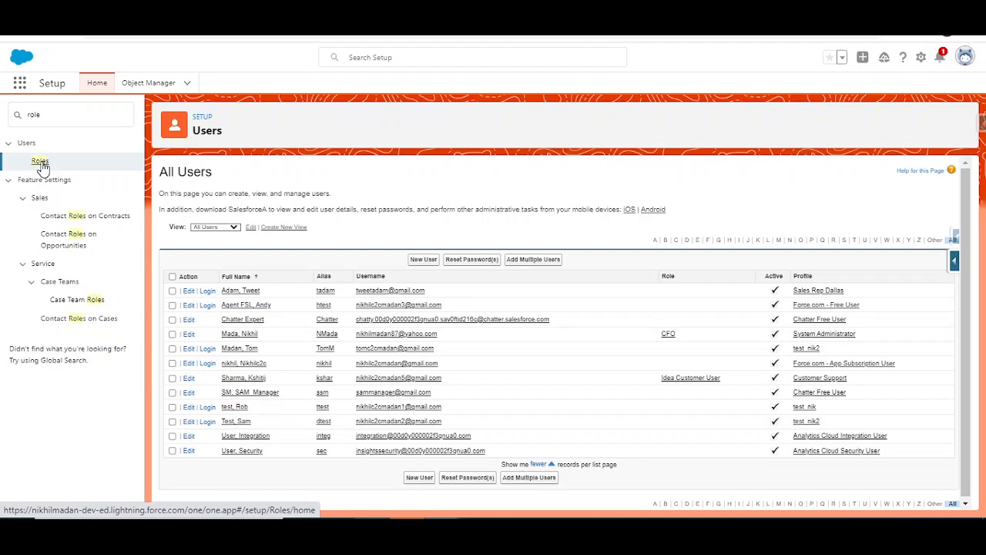
pyautogui.click(43, 167)
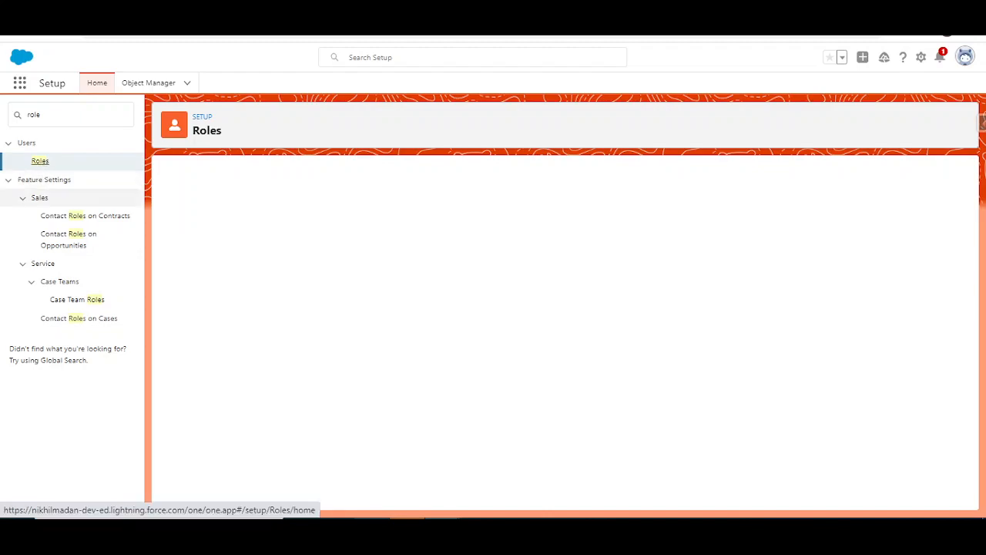
# Examine the organization's role hierarchy, from the CEO down to the sales roles under Sales Manager Texas.
pyautogui.scroll(-1, 357, 329)
pyautogui.scroll(-1, 357, 329)
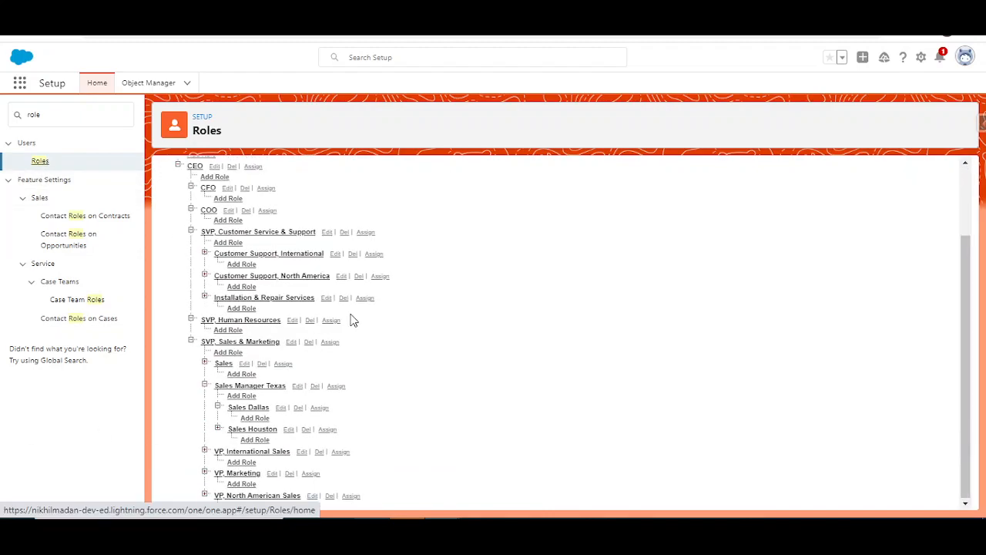
pyautogui.scroll(2, 615, 323)
pyautogui.scroll(-2, 590, 304)
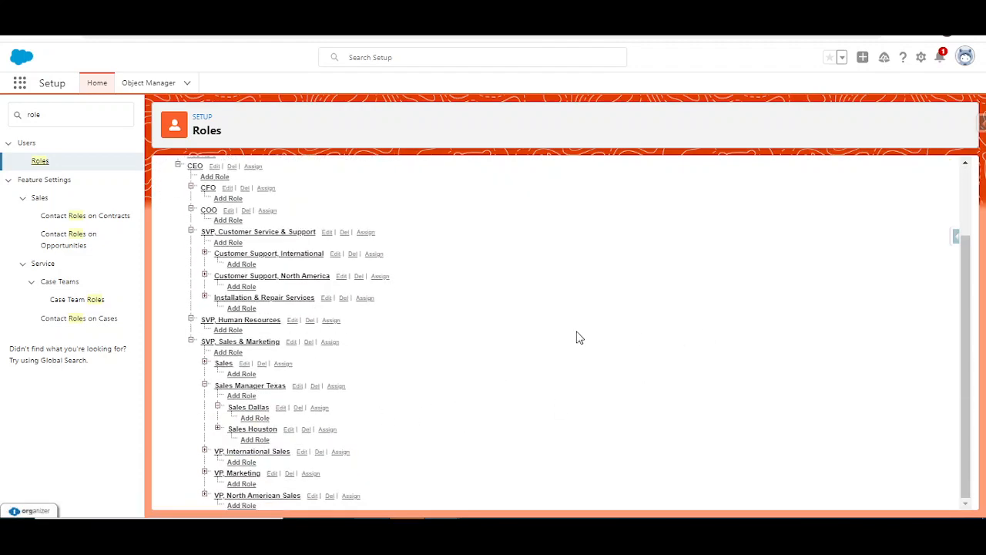
pyautogui.scroll(1, 973, 257)
pyautogui.scroll(2, 970, 246)
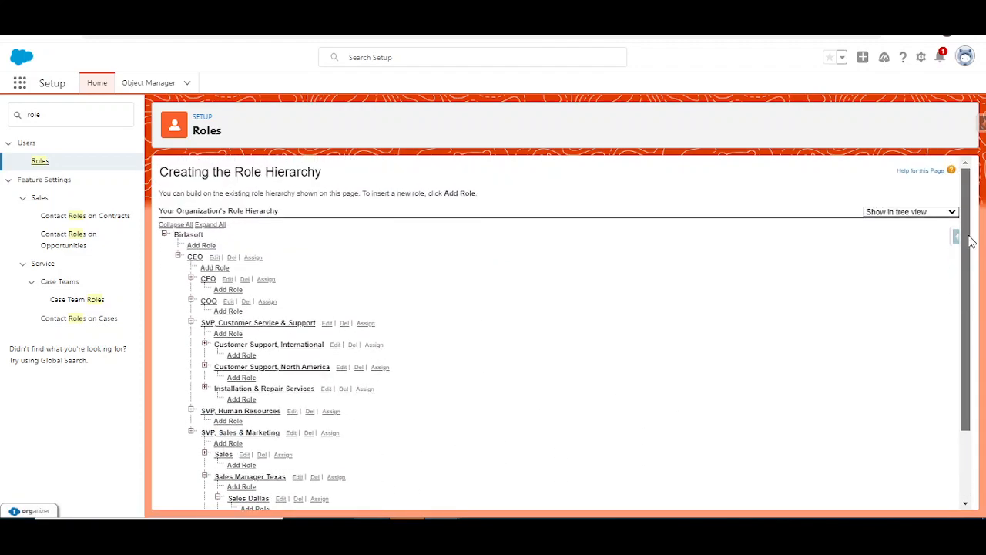
pyautogui.scroll(-2, 948, 354)
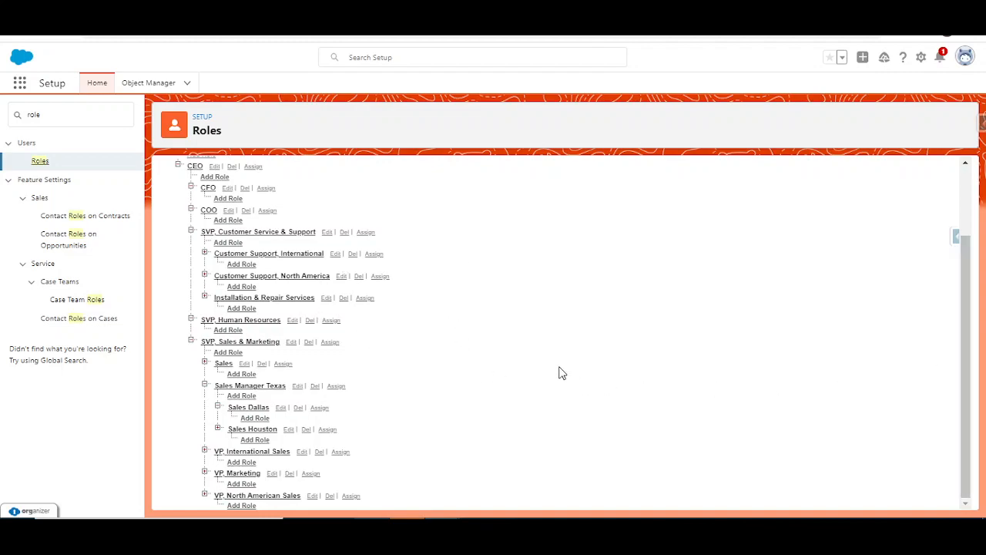
pyautogui.scroll(2, 195, 209)
pyautogui.scroll(-2, 250, 325)
pyautogui.scroll(2, 975, 324)
pyautogui.scroll(-2, 977, 362)
# Delete the Sales Dallas and Sales Houston roles under Sales Manager Texas.
pyautogui.click(306, 430)
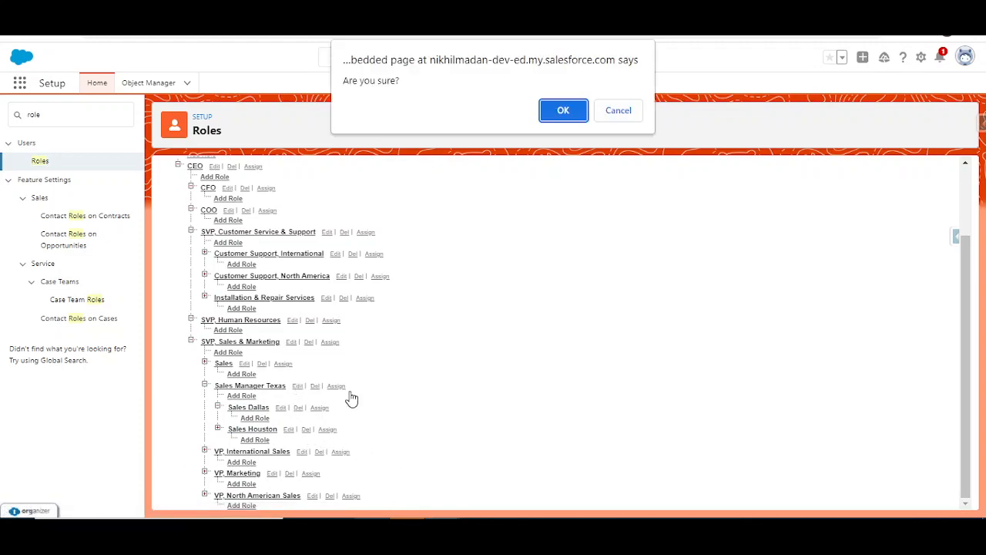
pyautogui.click(552, 113)
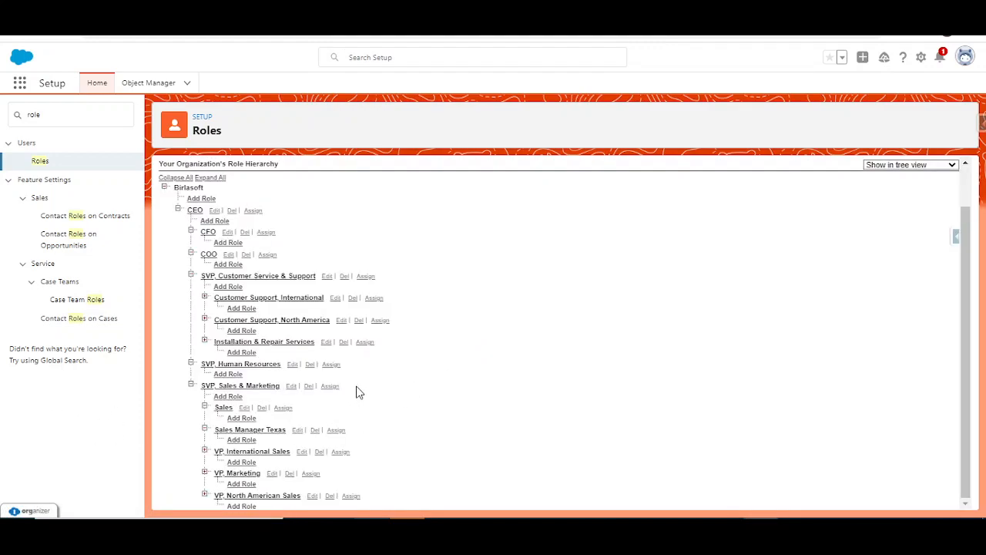
# Create a role labelled Sales Rep Dallas under Sales Manager Texas, with role name Sales_Rep_Dallas and the edit-all opportunity access option, and save it.
pyautogui.click(235, 442)
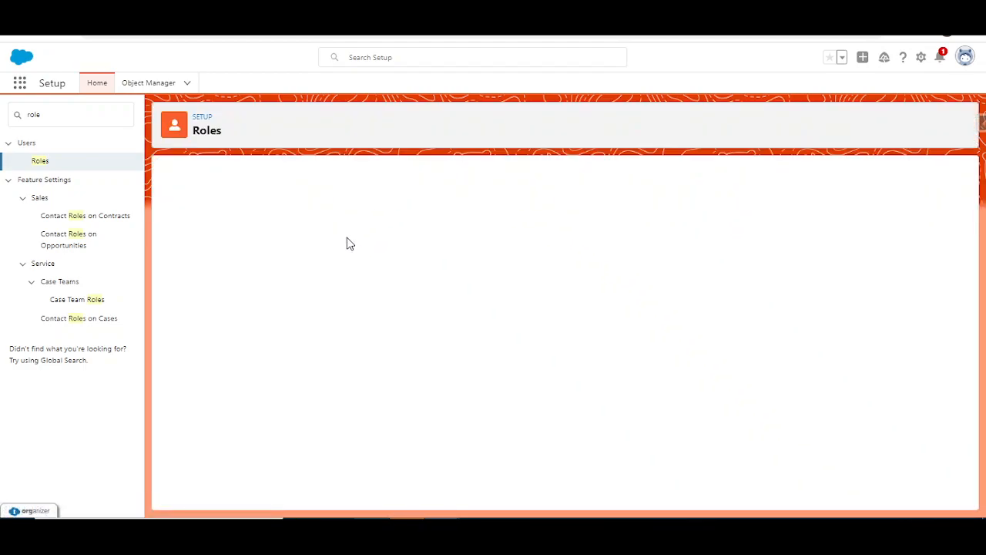
pyautogui.click(339, 227)
pyautogui.write('Sales')
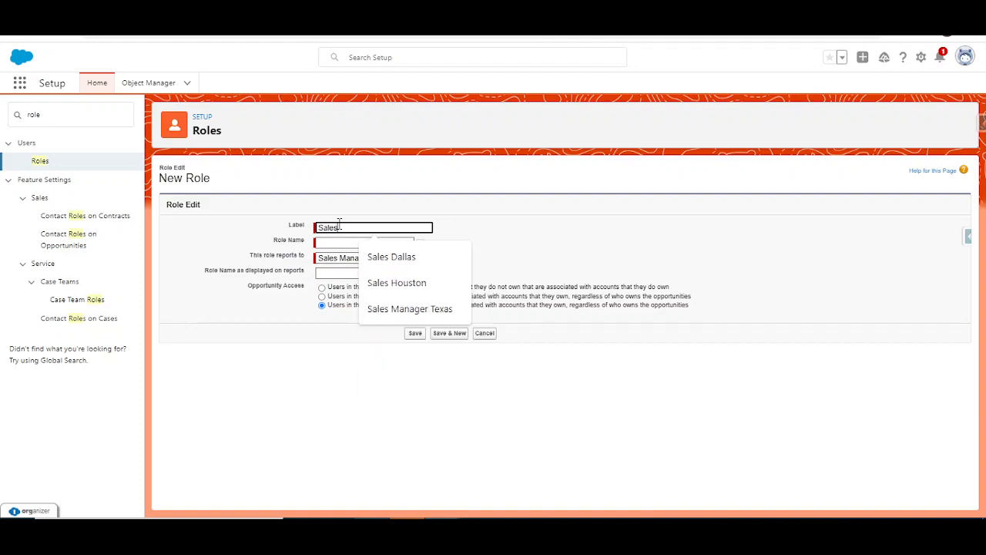
pyautogui.write(' Rep Dallas')
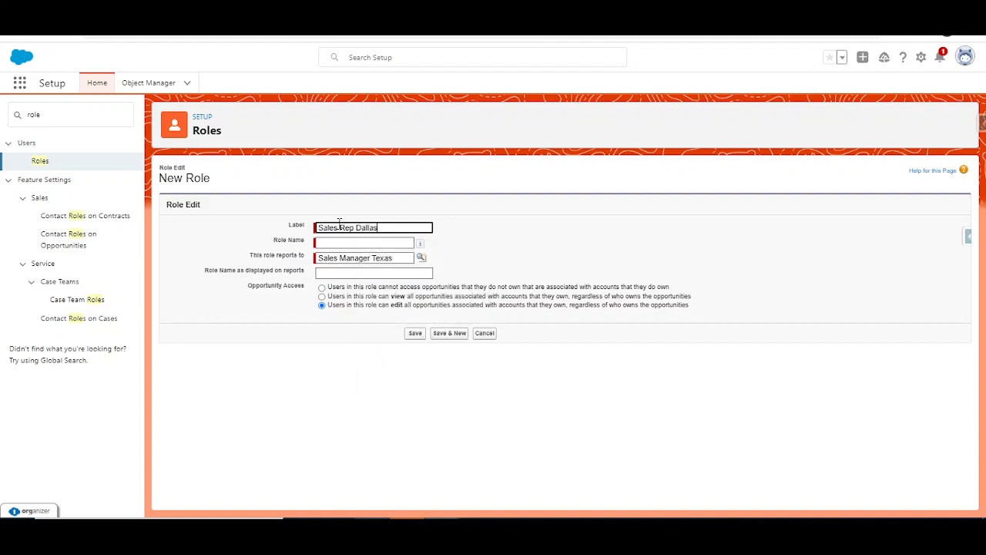
pyautogui.press('Tab')
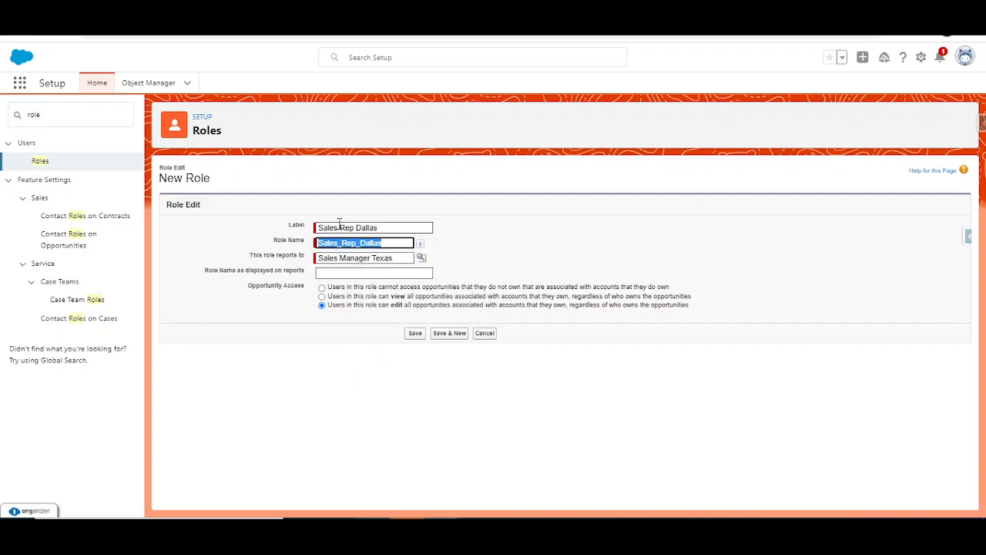
pyautogui.click(413, 338)
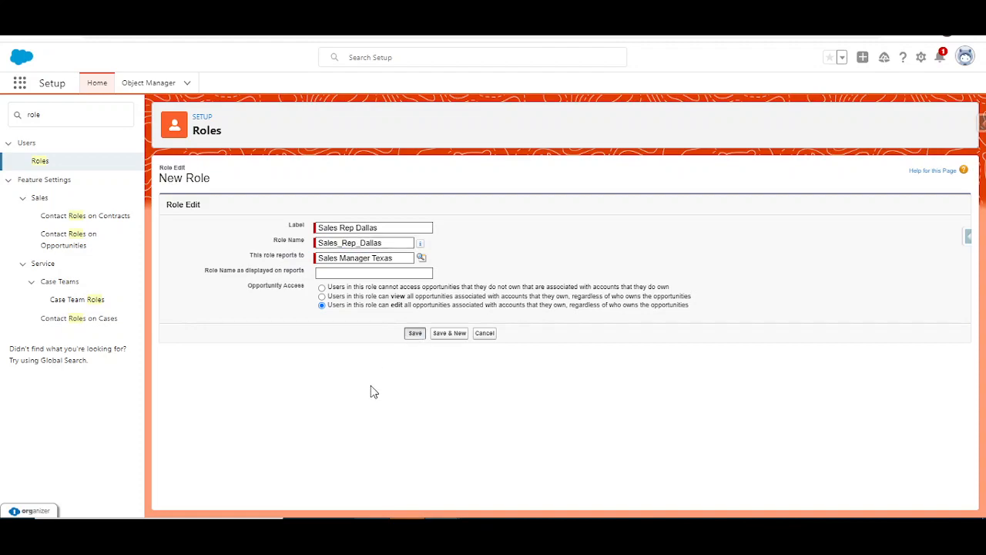
pyautogui.moveTo(248, 286); pyautogui.dragTo(691, 312)
pyautogui.click(417, 335)
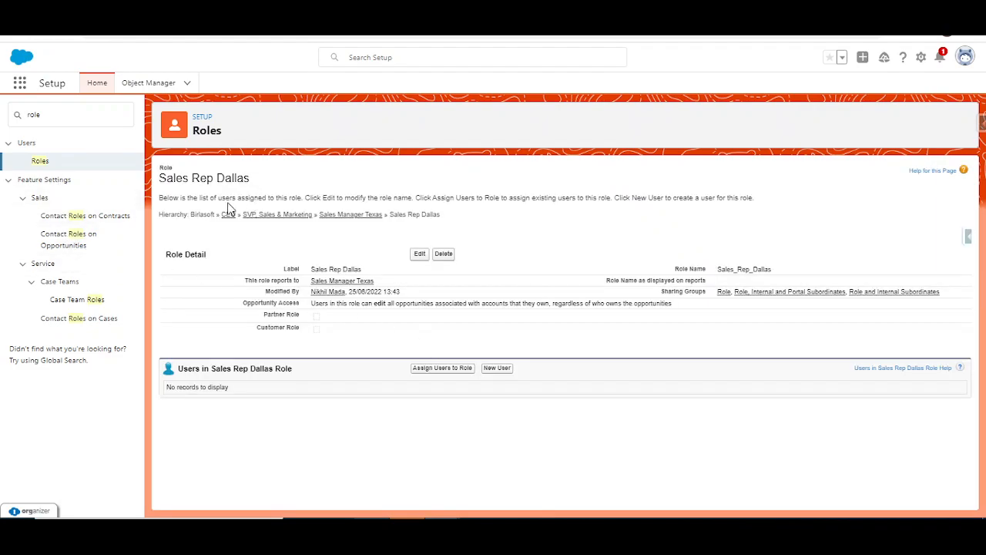
# Return to the role hierarchy, start another role under Sales Manager Texas, and try to save it as Sales Rep Dallas.
pyautogui.click(362, 226)
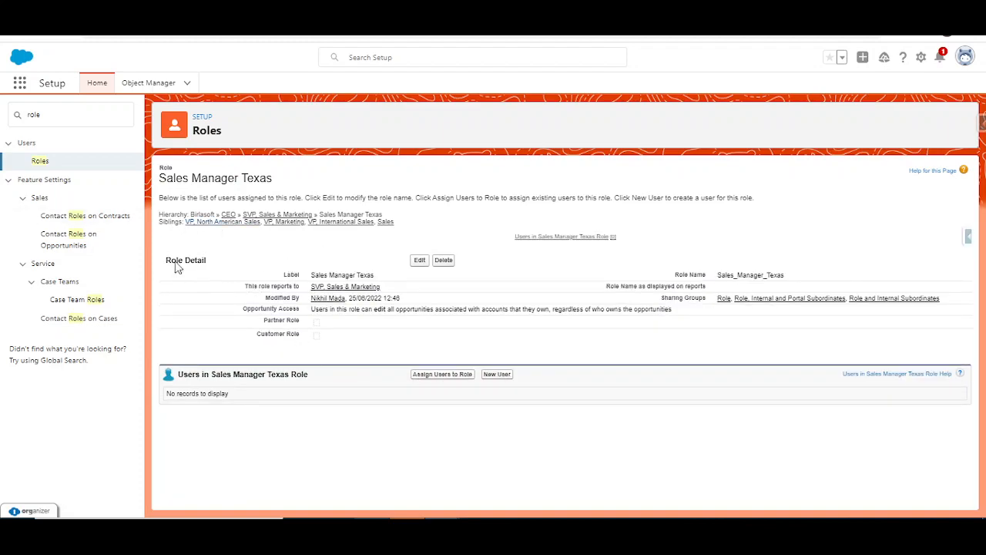
pyautogui.click(162, 223)
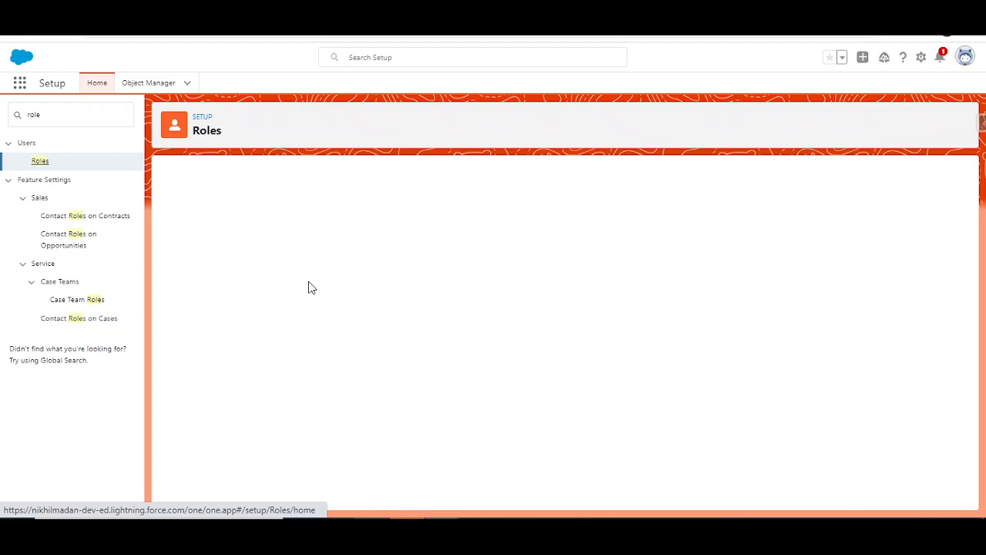
pyautogui.scroll(-2, 326, 378)
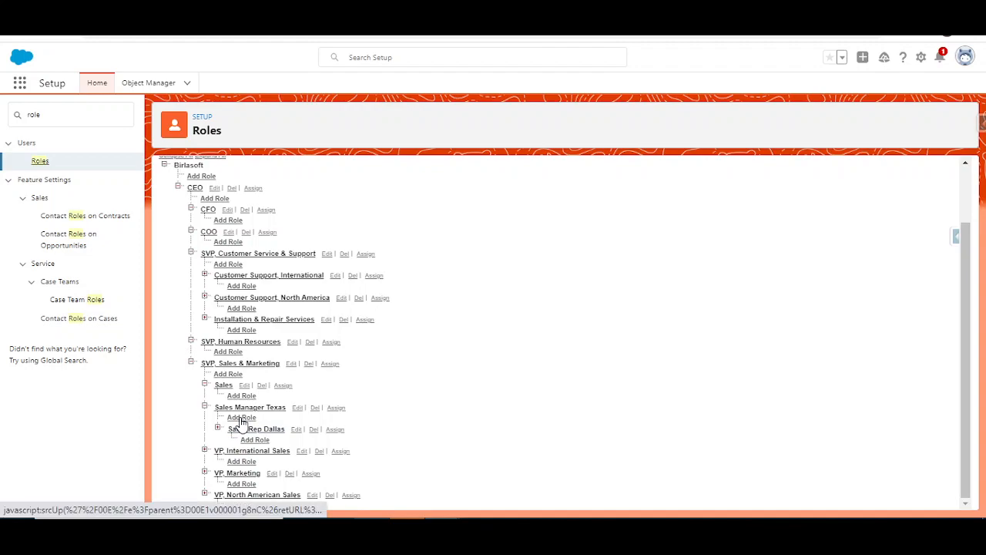
pyautogui.click(297, 428)
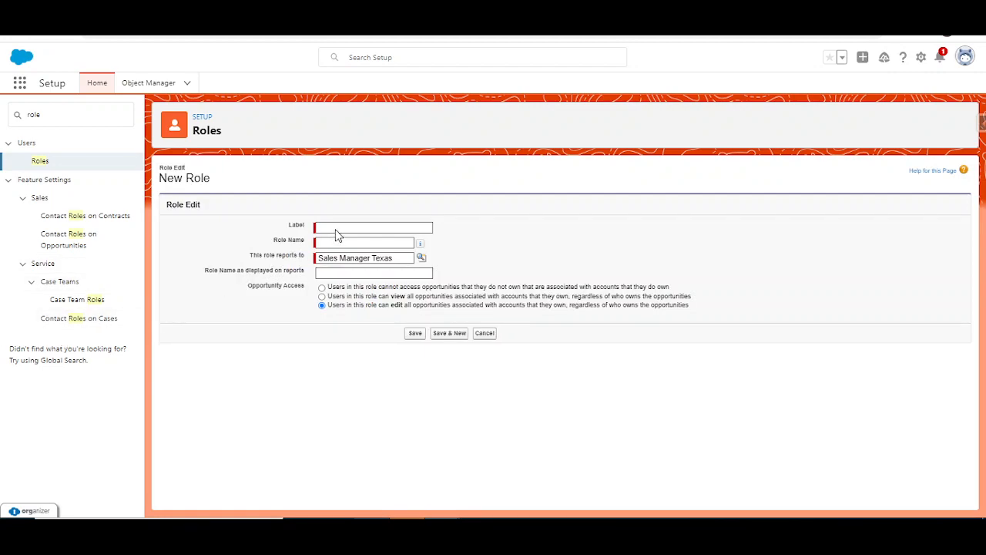
pyautogui.click(337, 229)
pyautogui.write('Sales')
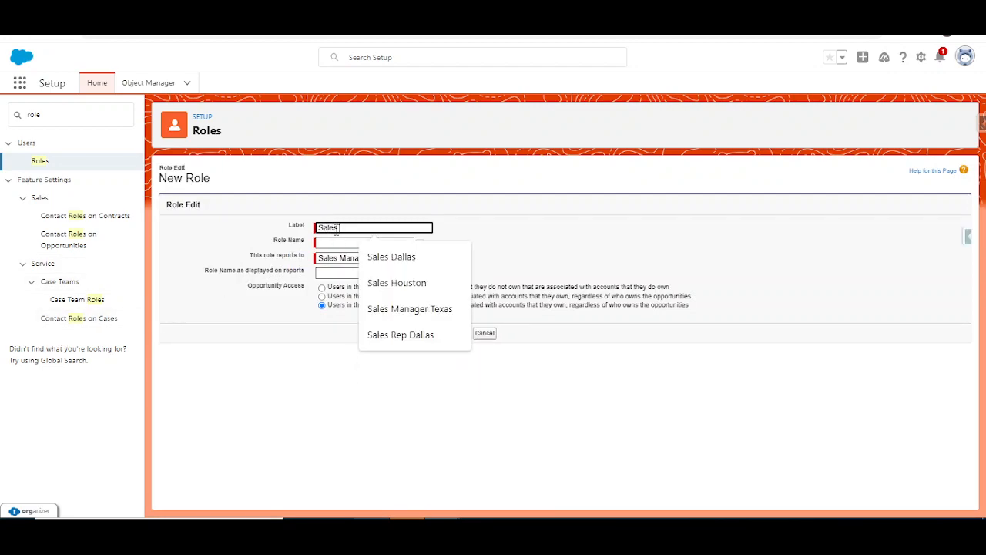
pyautogui.write(' Rep Dallas')
pyautogui.press('Tab')
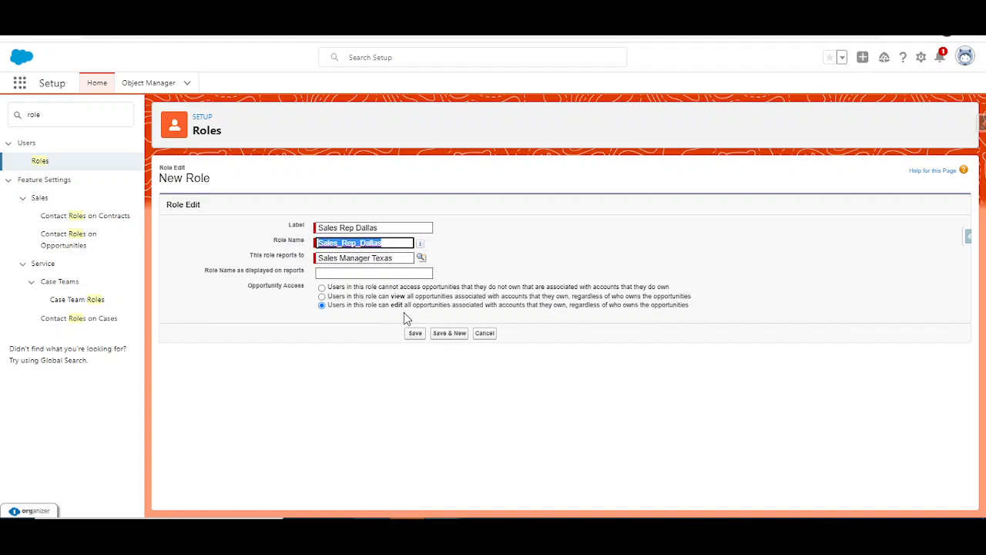
pyautogui.click(414, 333)
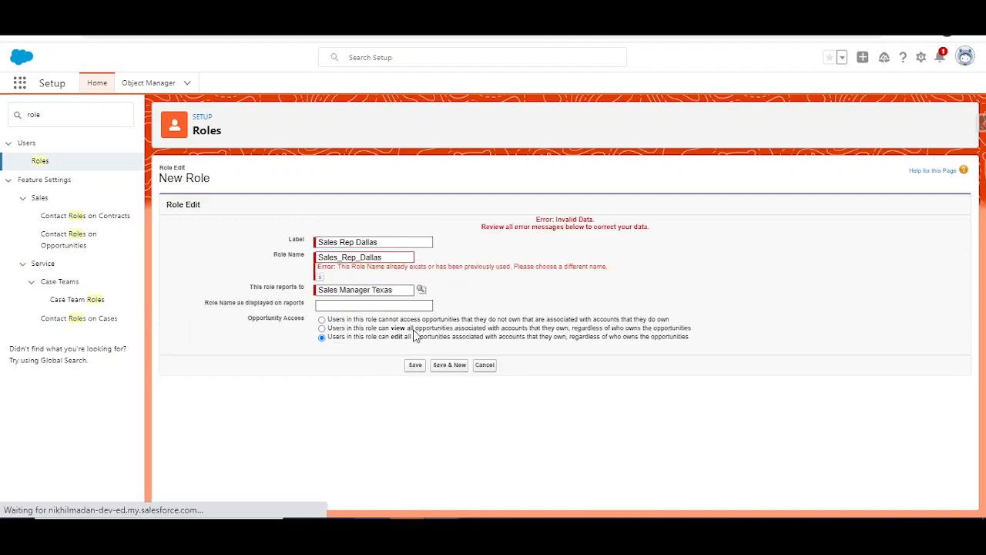
# Set the new role's label to Sales Rep Houston and its role name to Sales_Rep_Houston, and save it.
pyautogui.tripleClick(372, 243)
pyautogui.doubleClick(372, 244)
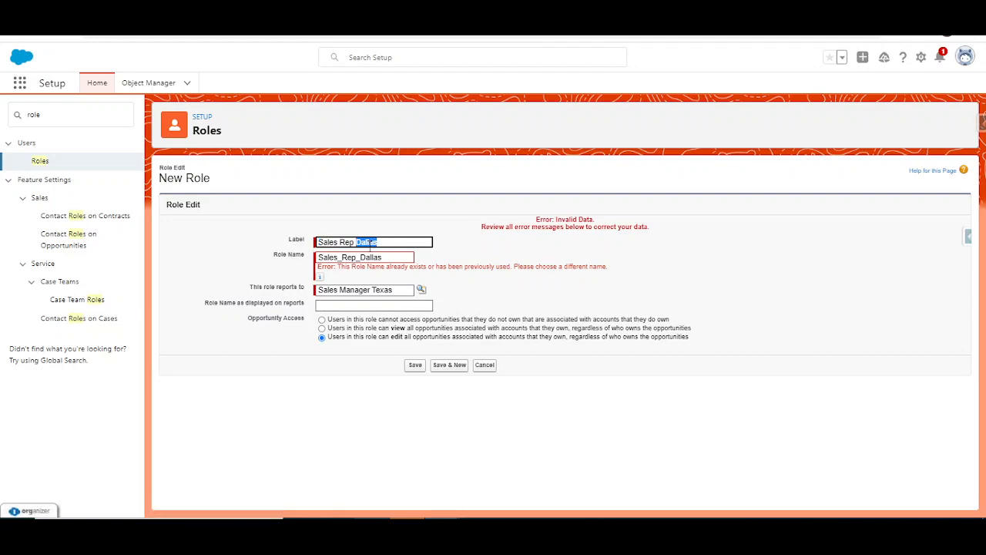
pyautogui.write('Hoo')
pyautogui.click(404, 259)
pyautogui.press('BackSpace')
pyautogui.press('BackSpace')
pyautogui.press('BackSpace')
pyautogui.press('BackSpace')
pyautogui.press('BackSpace')
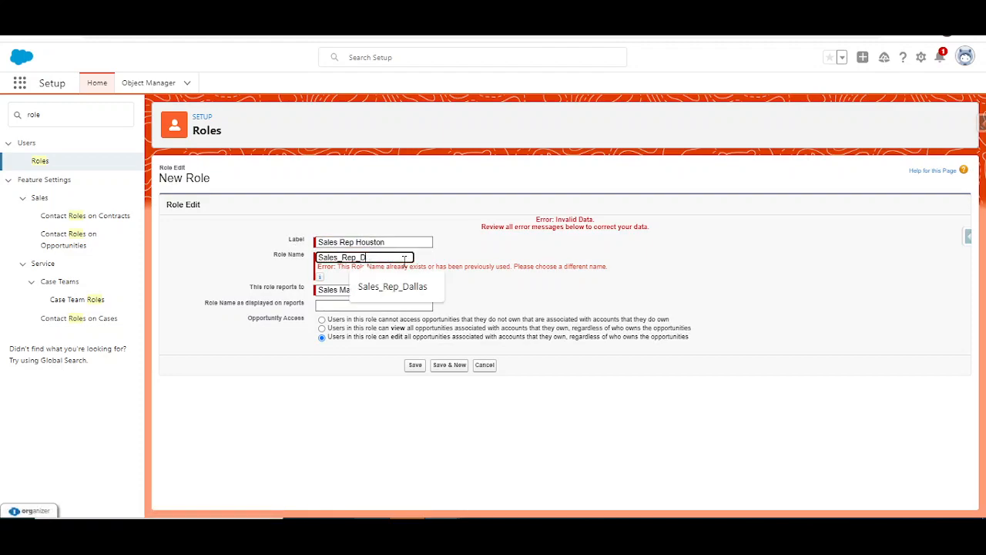
pyautogui.write('Houston')
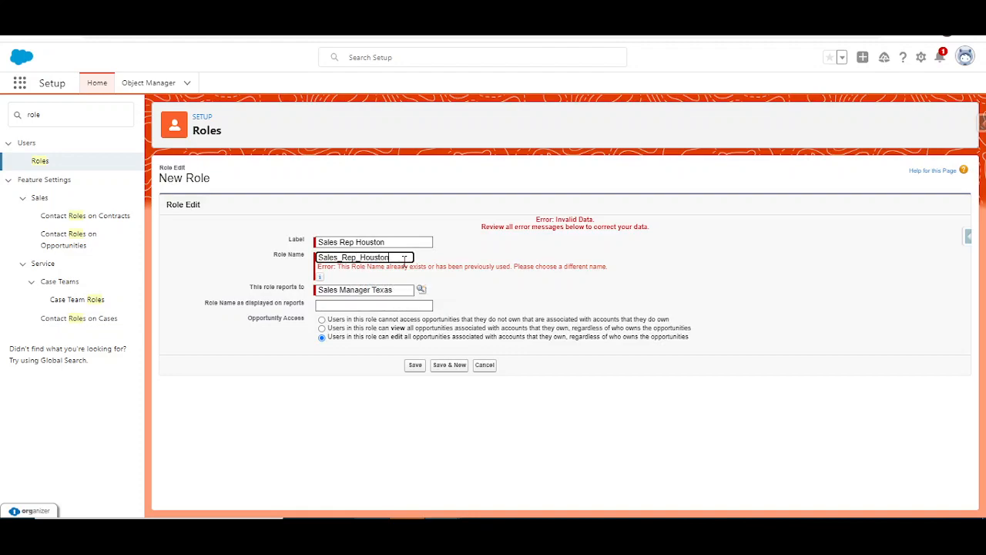
pyautogui.click(410, 366)
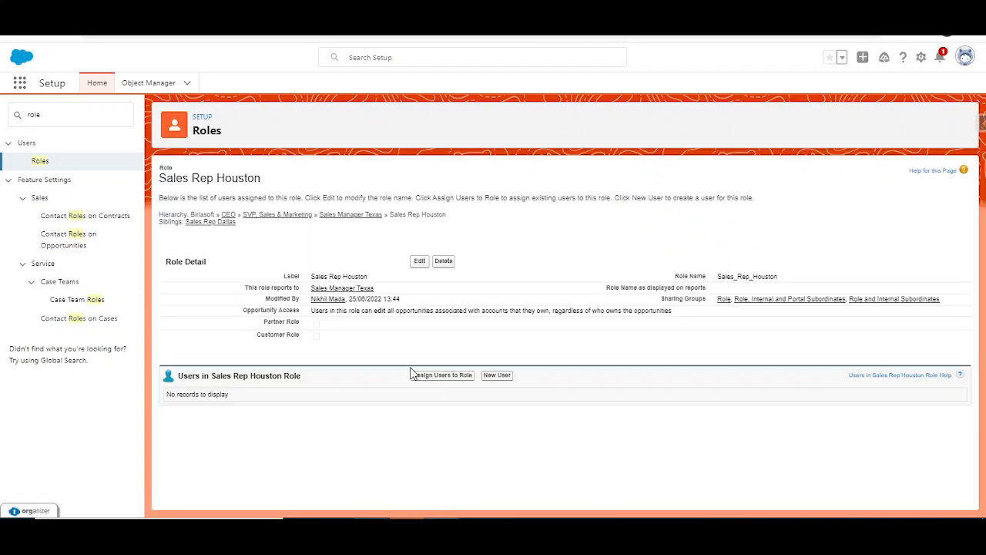
# Check the role hierarchy tree, and compare it with the manager and sales rep diagram on slide 14 of the PowerPoint presentation.
pyautogui.click(40, 160)
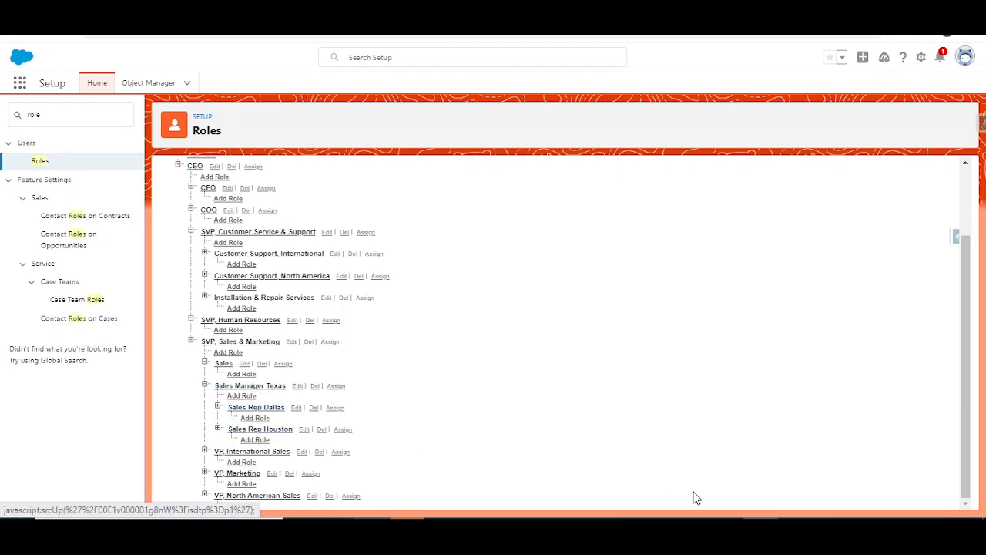
pyautogui.click(727, 530)
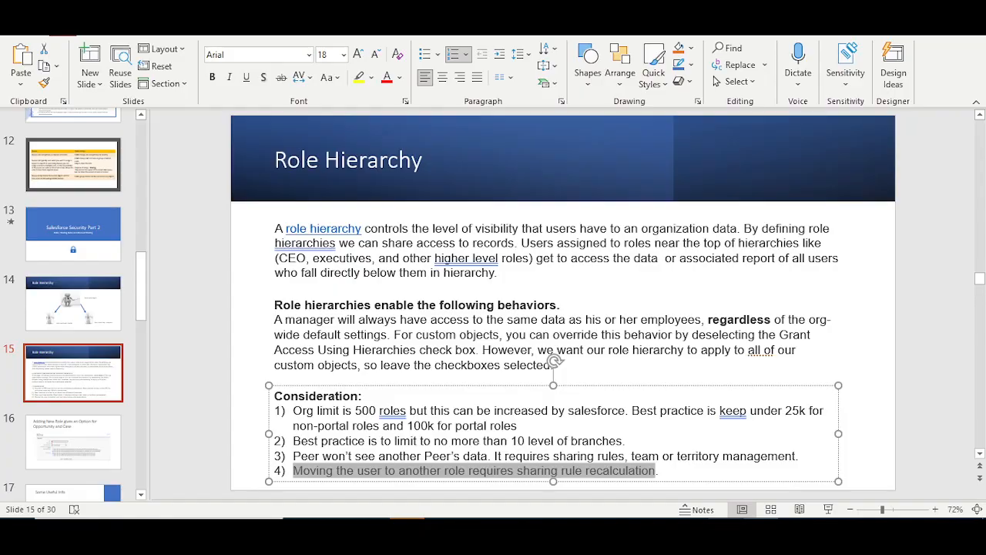
pyautogui.click(91, 310)
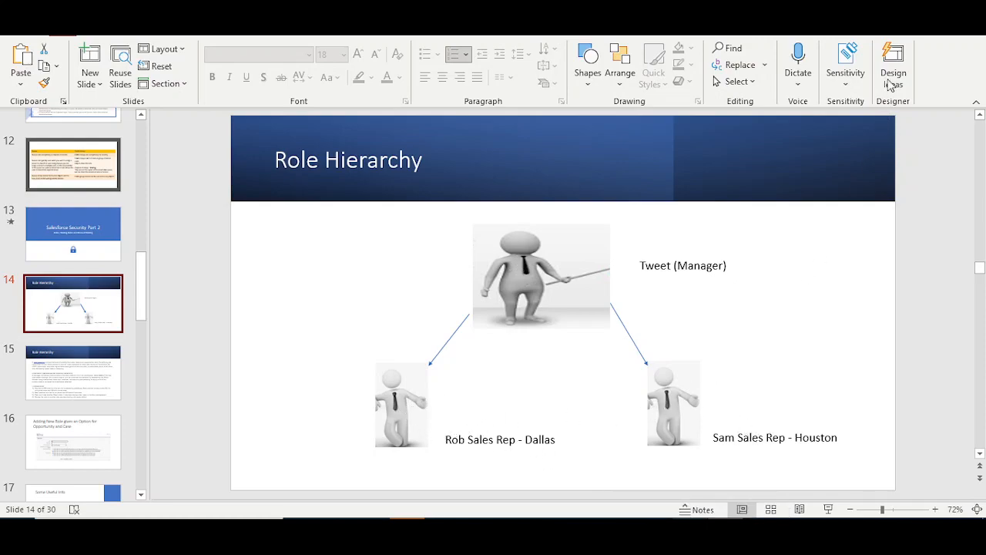
pyautogui.click(896, 16)
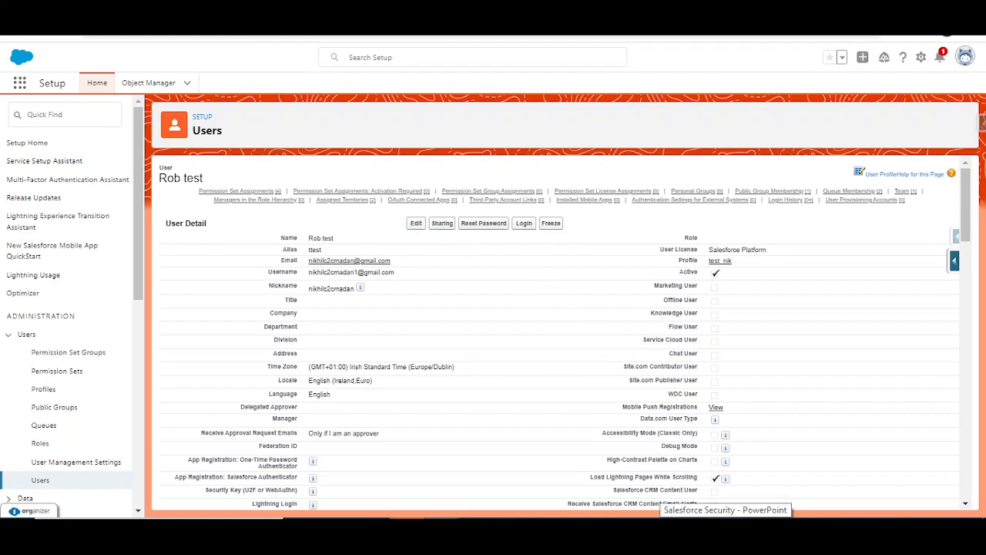
# Edit the Dallas test user's record in Salesforce, assign the Sales Rep Dallas role, and save.
pyautogui.click(726, 527)
pyautogui.click(725, 527)
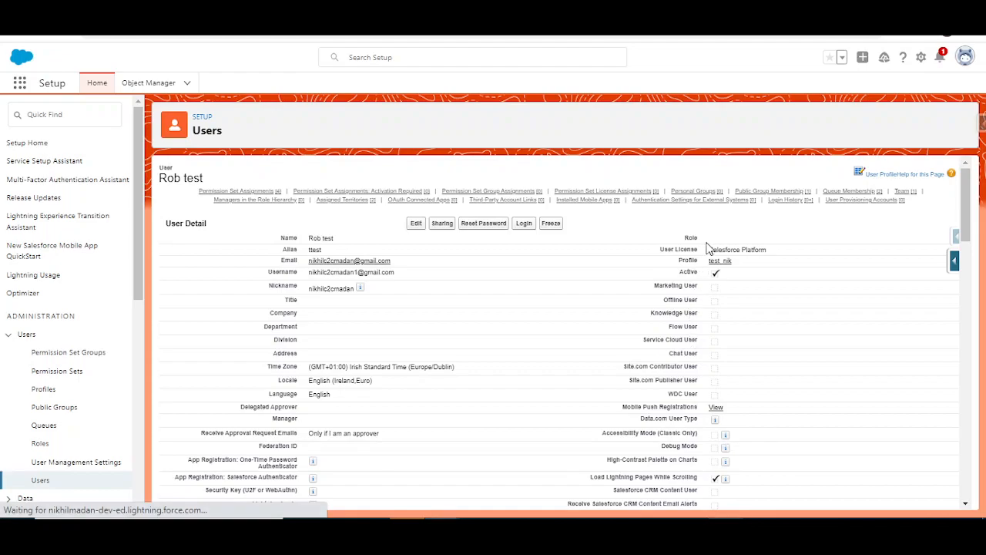
pyautogui.click(416, 224)
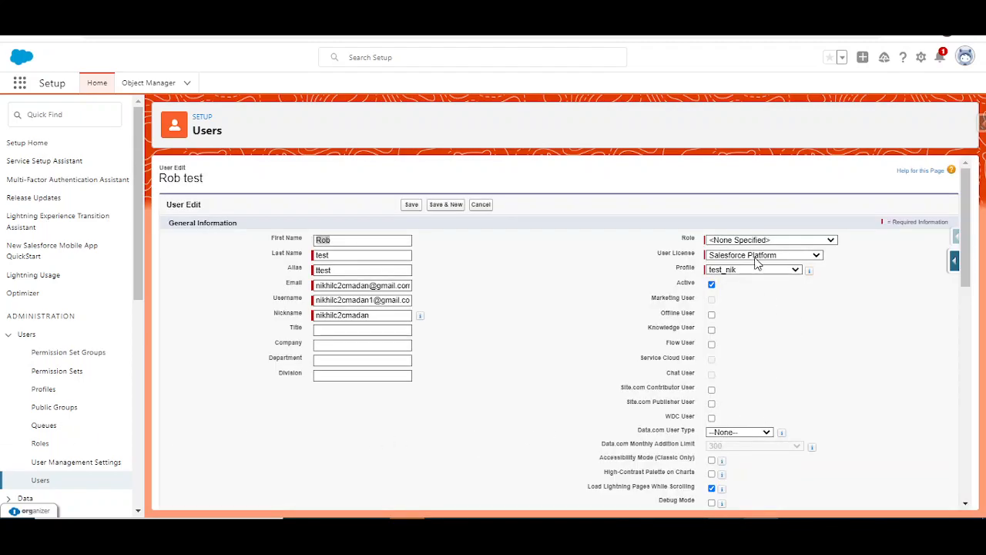
pyautogui.click(755, 244)
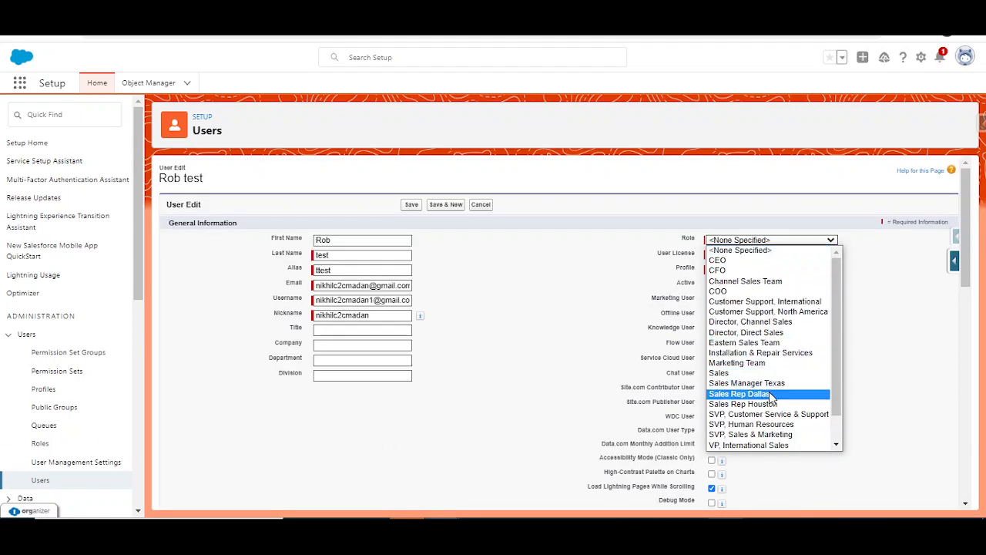
pyautogui.click(755, 389)
pyautogui.click(412, 205)
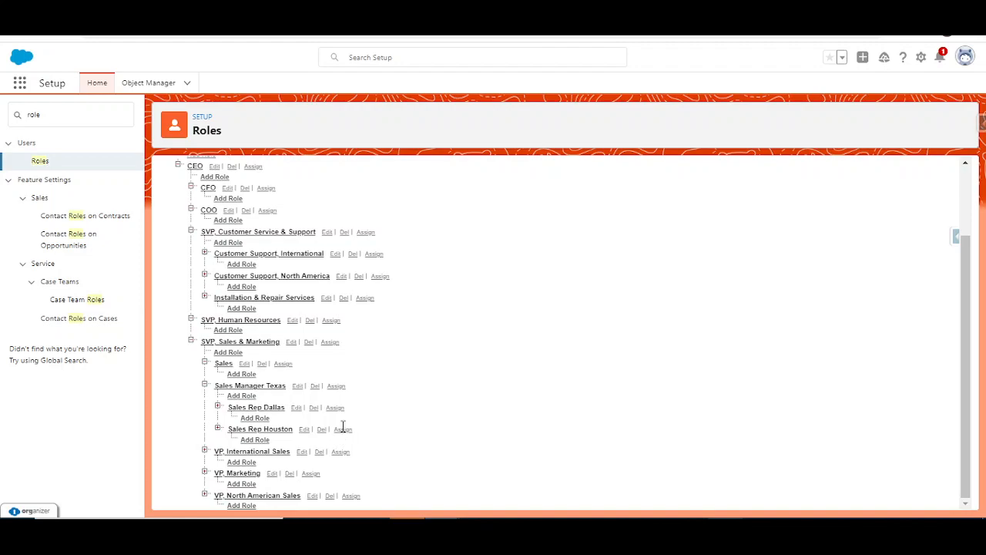
# Assign the Houston test user to the Sales Rep Houston role from the role hierarchy, and save.
pyautogui.click(342, 430)
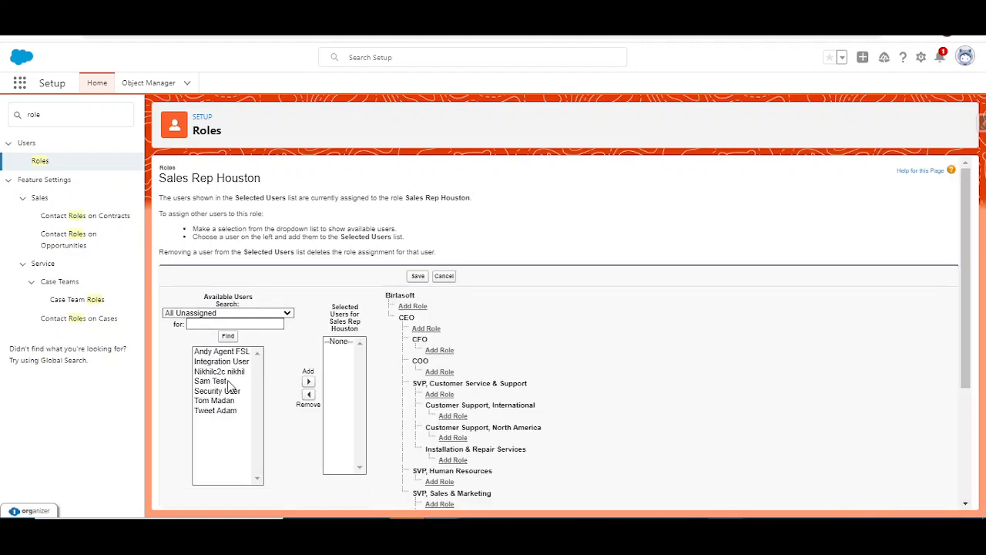
pyautogui.click(228, 381)
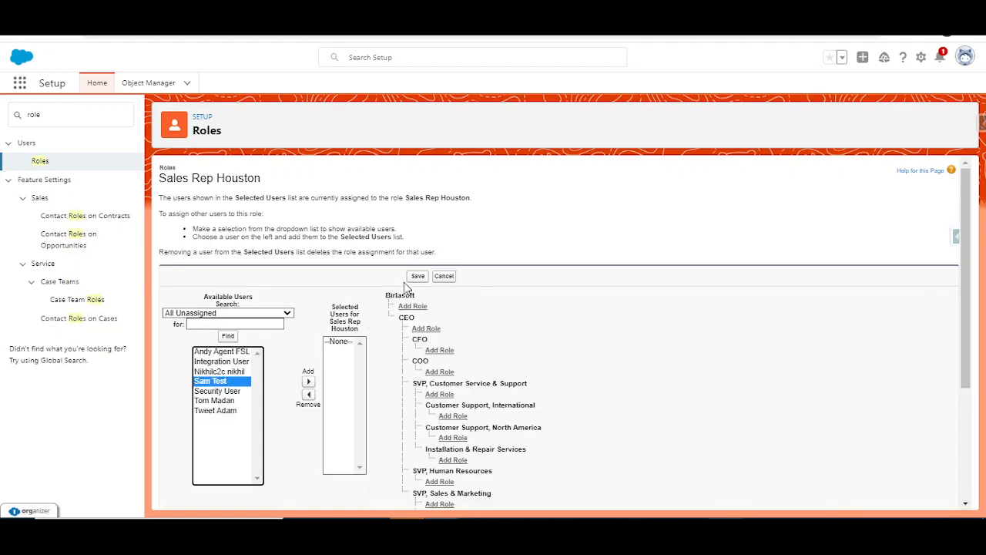
pyautogui.click(309, 383)
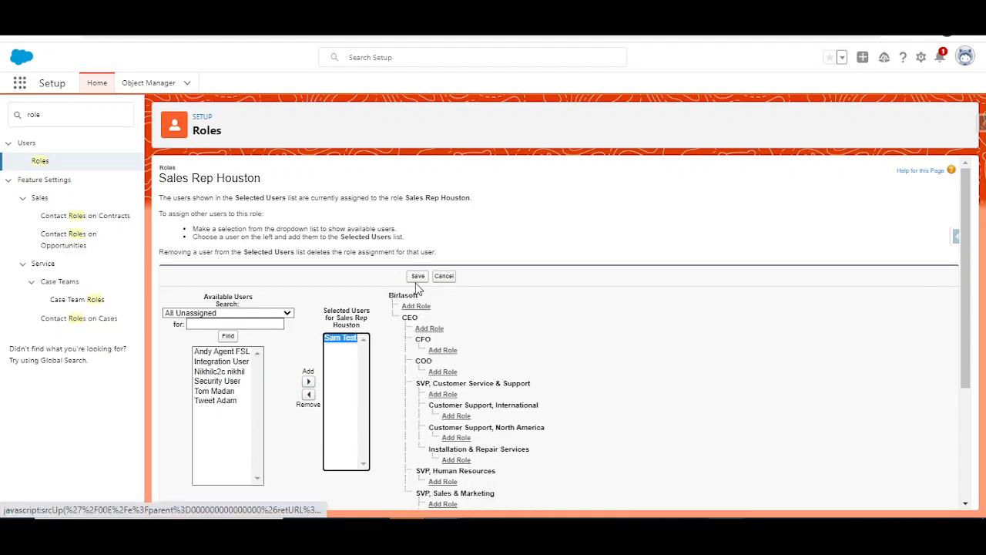
pyautogui.click(417, 278)
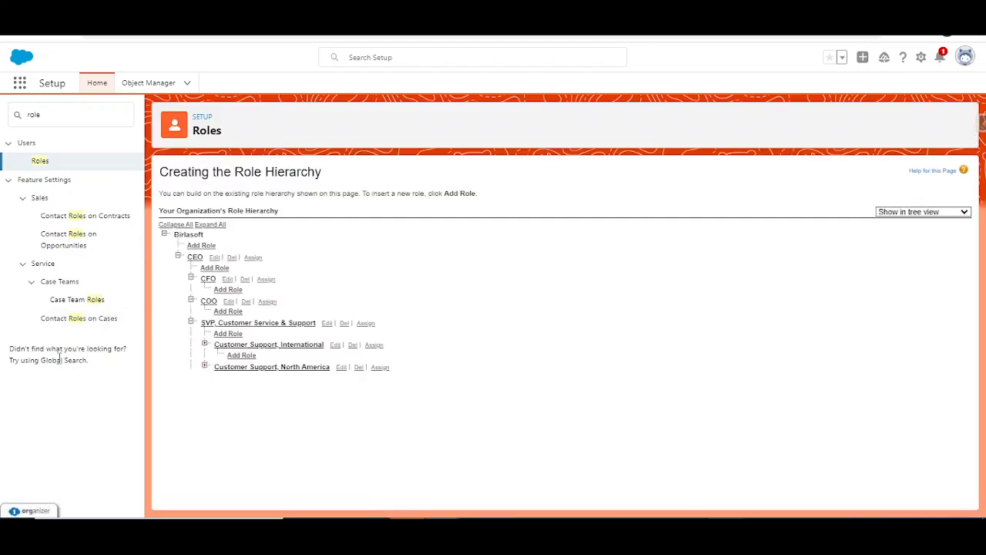
# Assign the manager test user to the Sales Manager Texas role, and save.
pyautogui.scroll(-1, 314, 404)
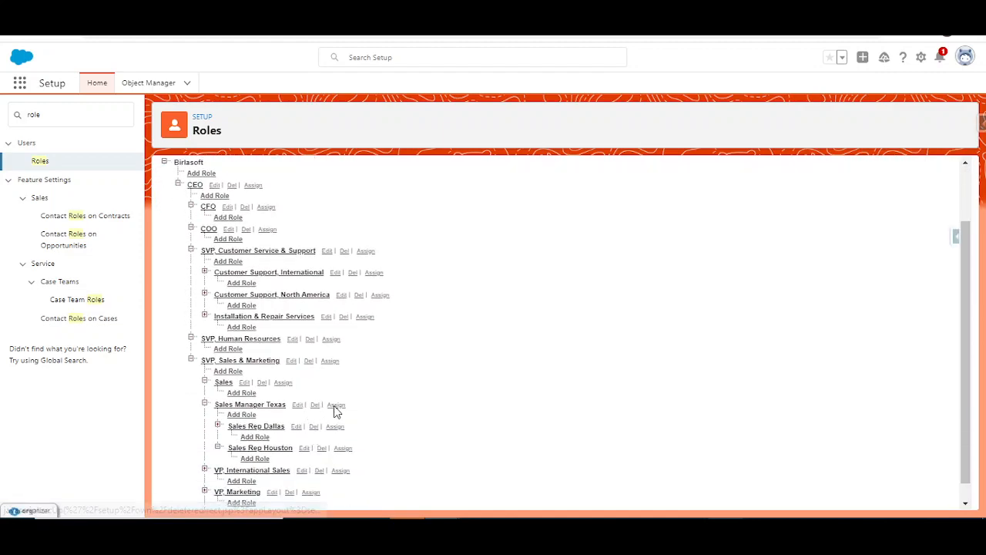
pyautogui.click(342, 407)
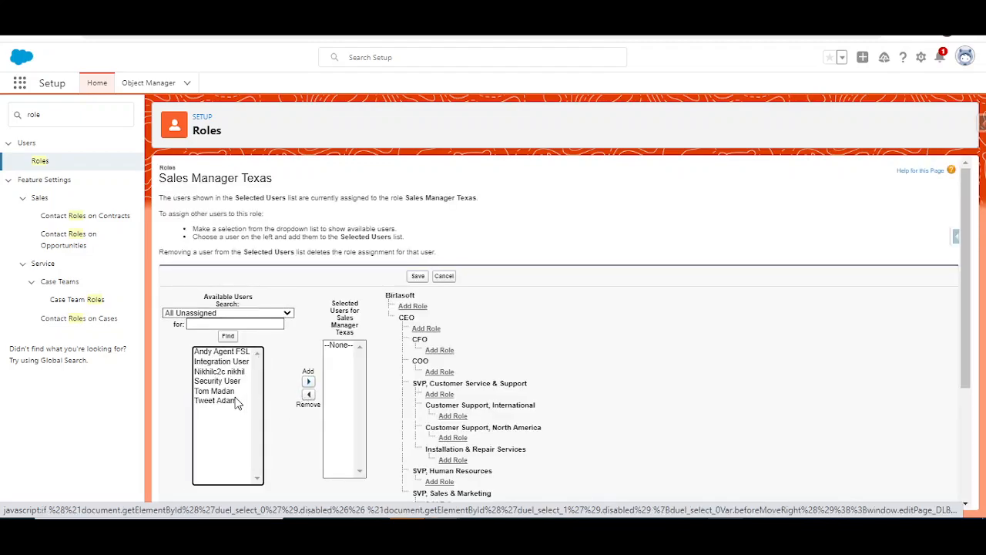
pyautogui.click(231, 402)
pyautogui.click(308, 381)
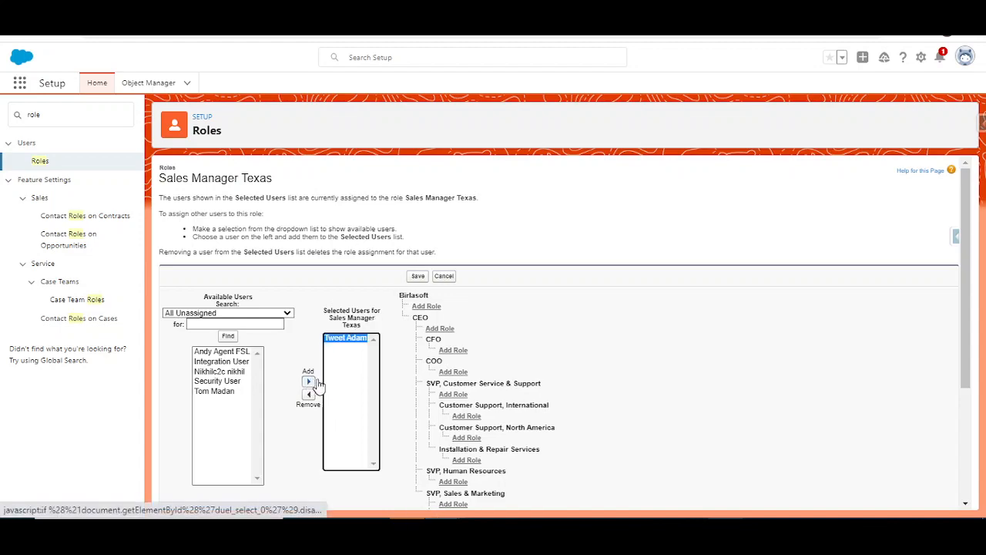
pyautogui.click(418, 277)
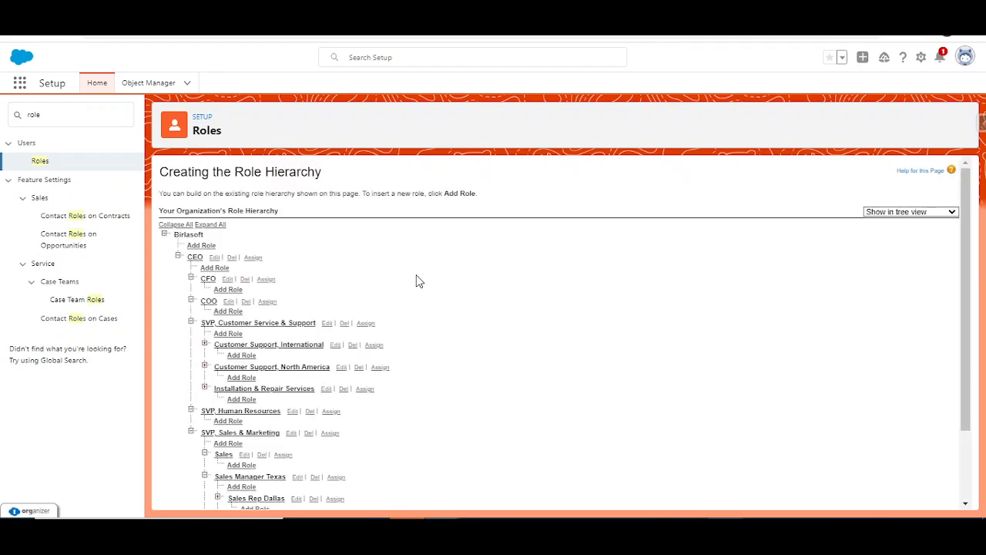
# Check the sales roles in the hierarchy, and switch to the Job Applications list in the manager test user's session.
pyautogui.scroll(-2, 362, 408)
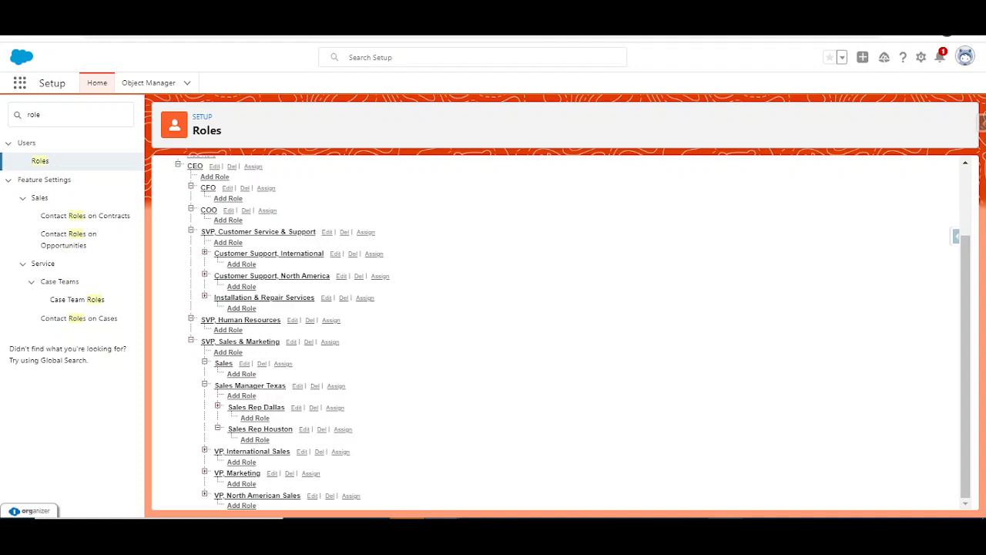
pyautogui.moveTo(985, 116); pyautogui.dragTo(651, 100)
pyautogui.click(746, 103)
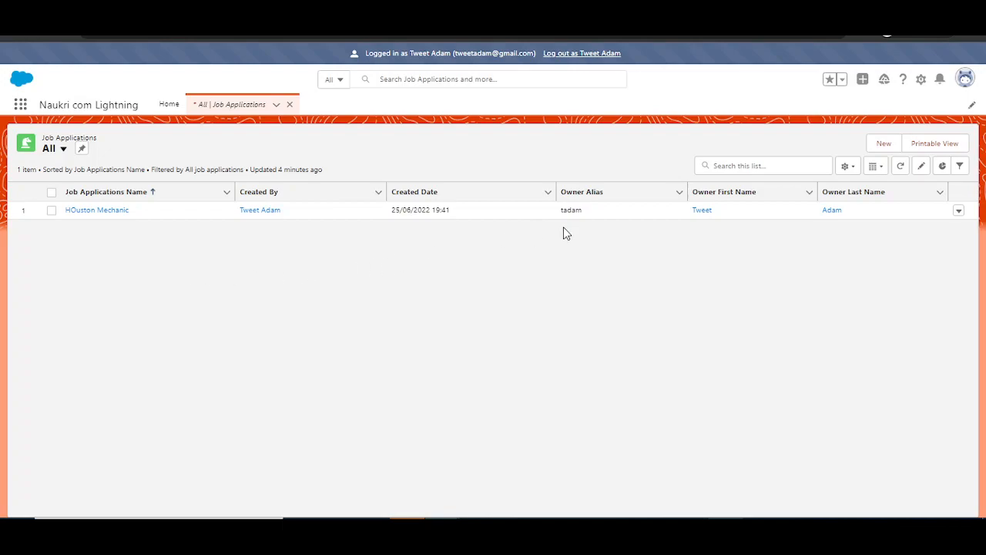
# Reload the All list of Job Applications in the manager test user's session, and compare it with the Houston test user's window.
pyautogui.click(64, 149)
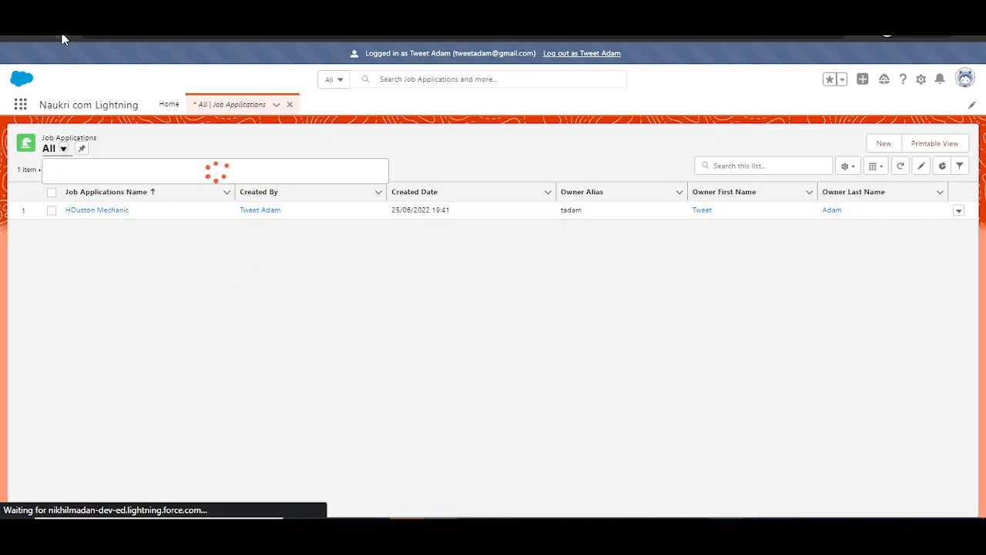
pyautogui.click(64, 40)
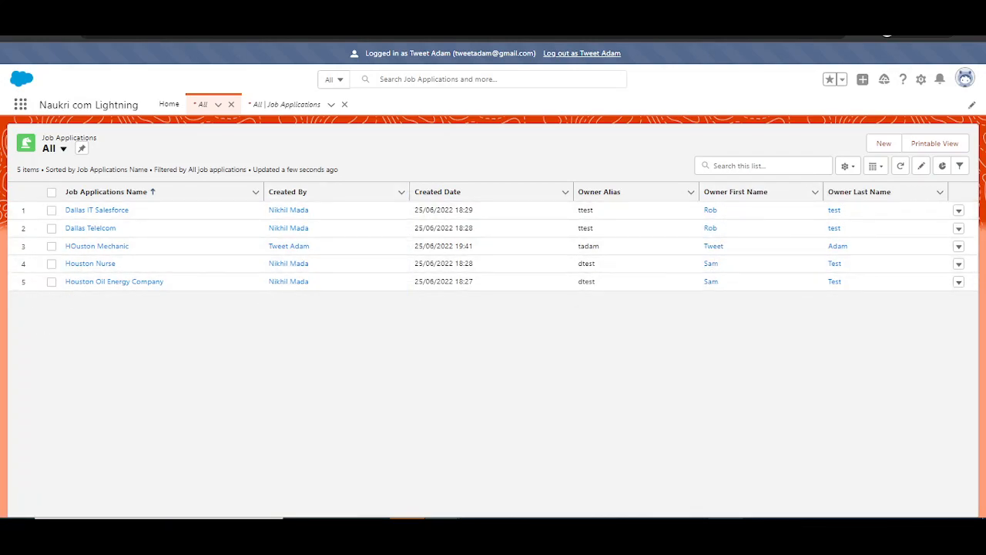
pyautogui.moveTo(985, 181); pyautogui.dragTo(689, 114)
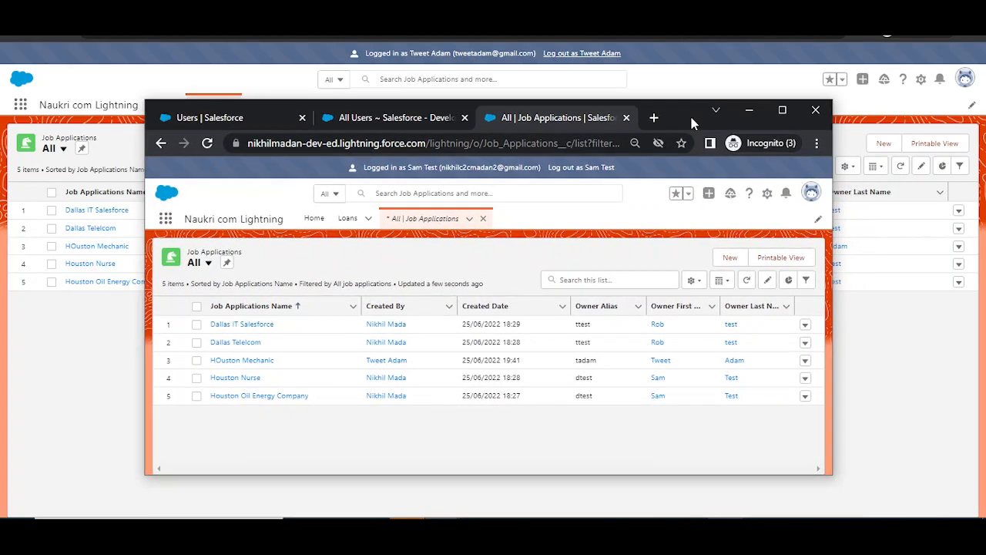
pyautogui.moveTo(761, 101); pyautogui.dragTo(817, 277)
pyautogui.click(844, 275)
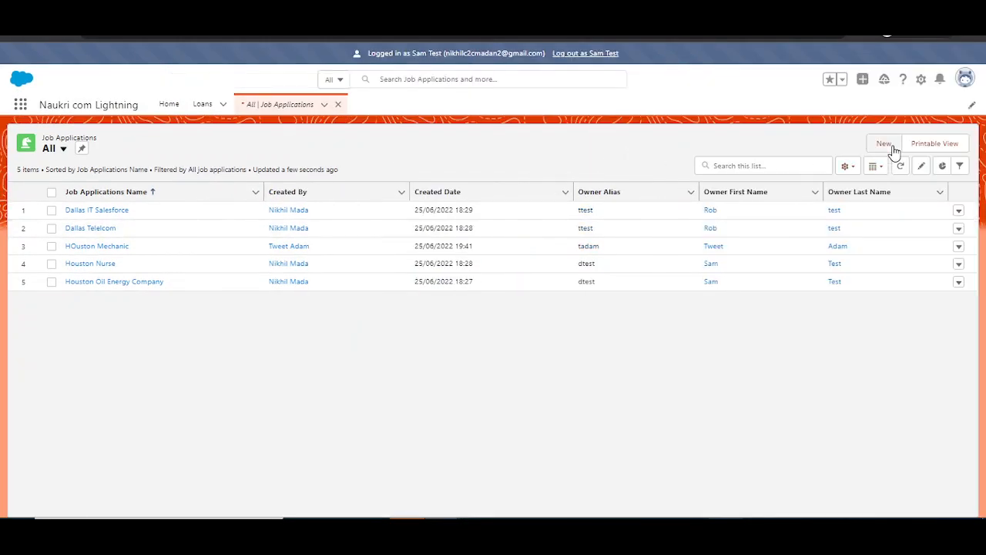
pyautogui.click(884, 144)
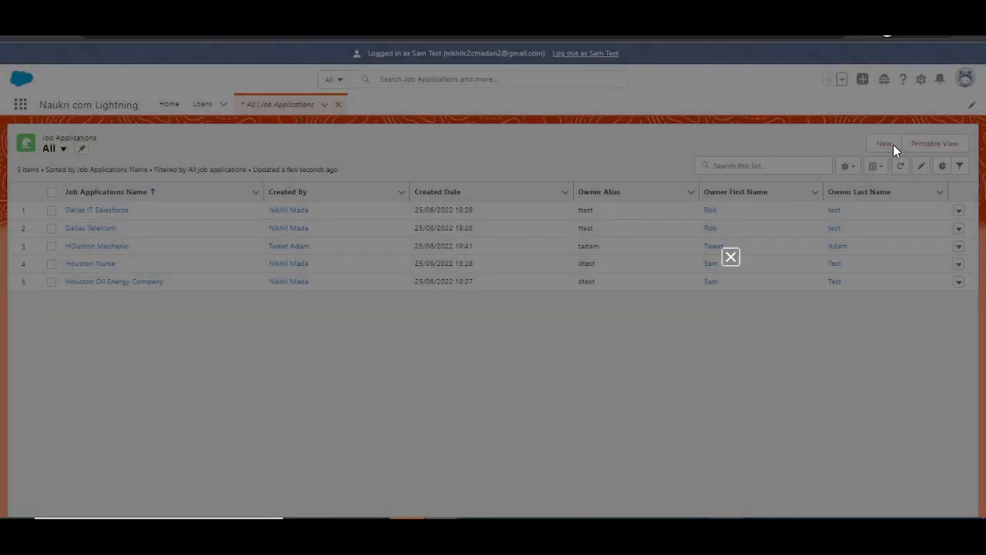
pyautogui.click(731, 127)
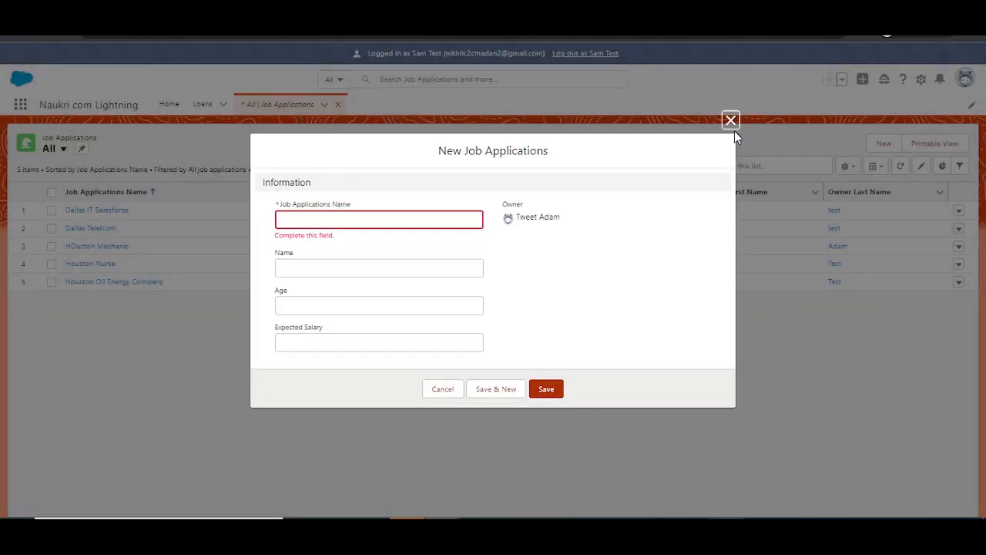
pyautogui.click(731, 122)
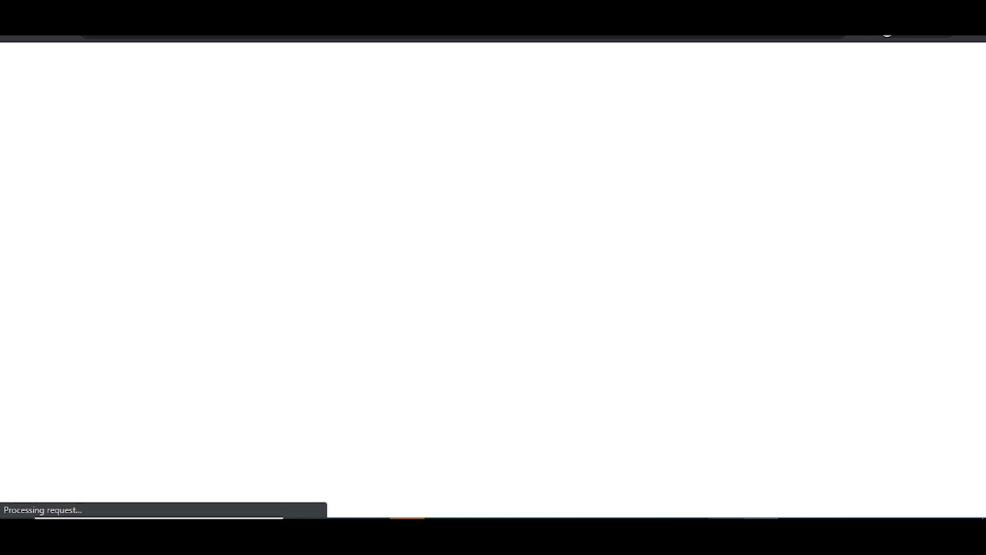
# Log in as the Houston test user from the All Users list, and show the All list view of Job Applications.
pyautogui.scroll(-3, 321, 389)
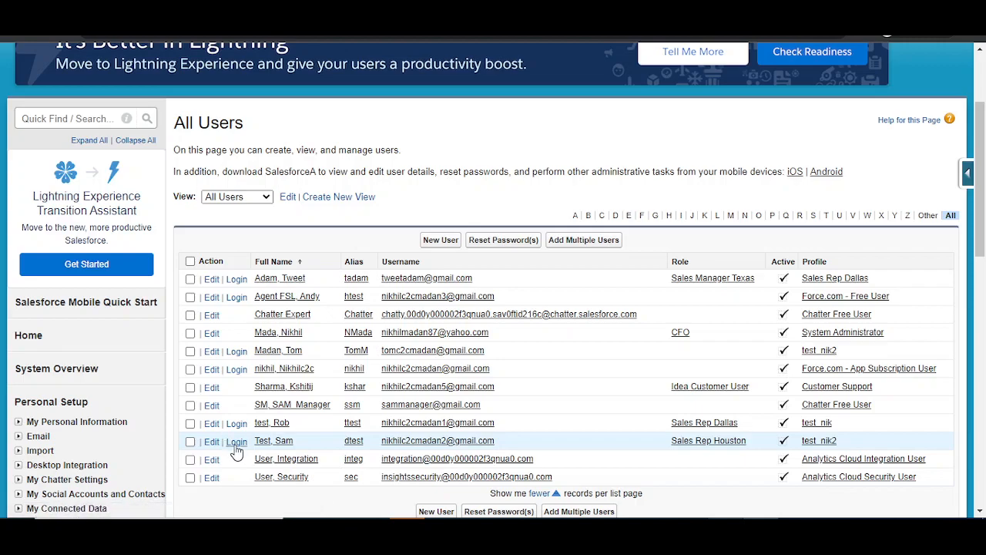
pyautogui.click(237, 442)
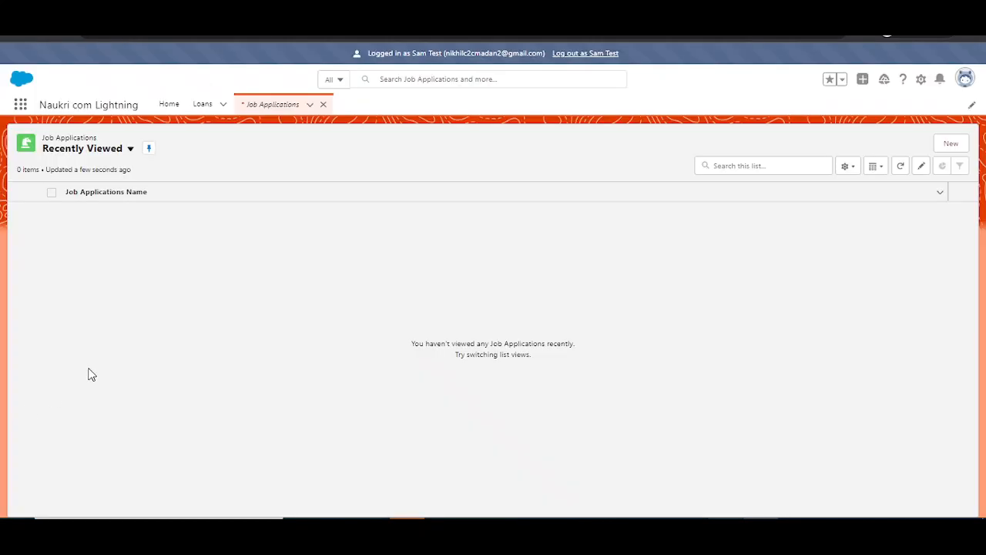
pyautogui.click(128, 149)
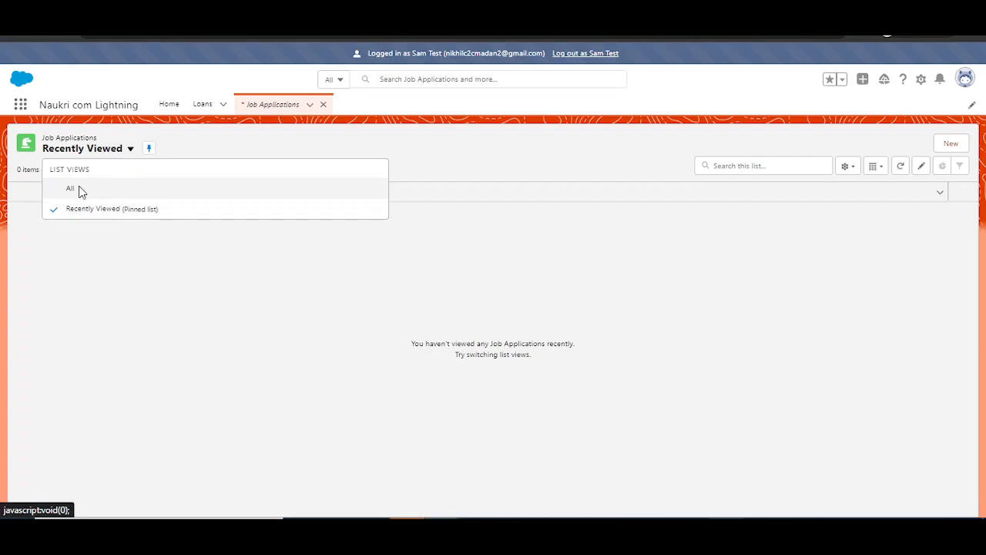
pyautogui.click(81, 187)
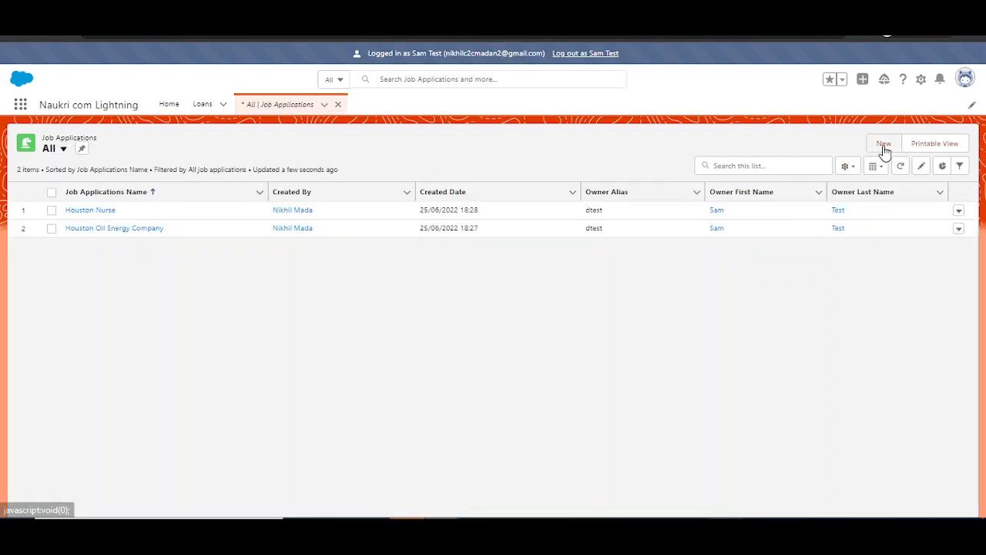
# Create and save a job application titled Houston Car repair, with the name Auto mechanic and an expected salary of 30000.
pyautogui.click(884, 146)
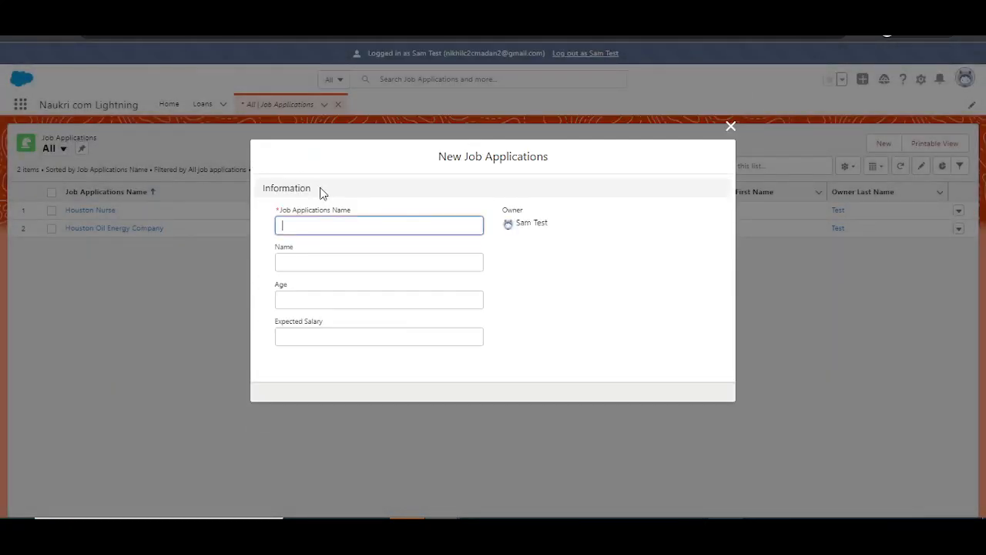
pyautogui.write('Houston')
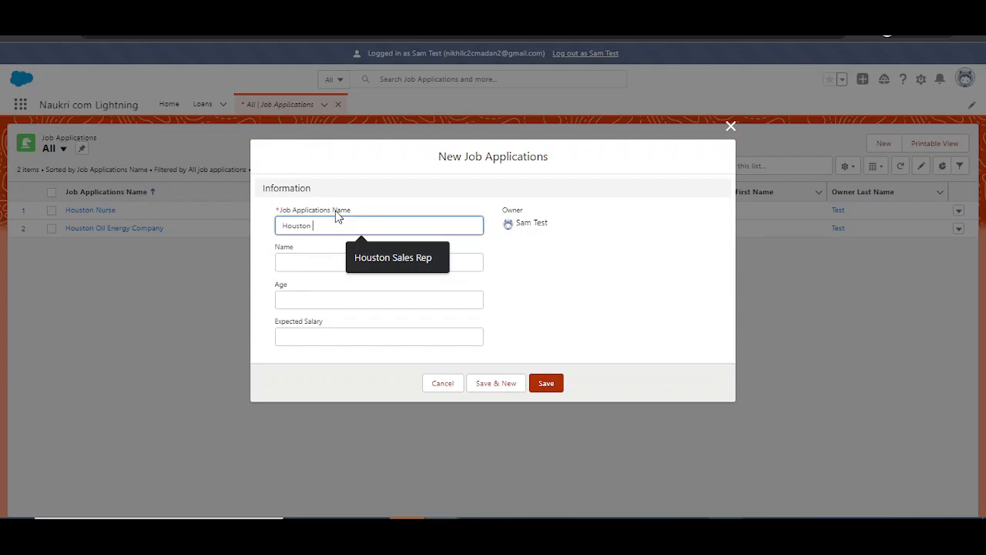
pyautogui.write(' Car repair')
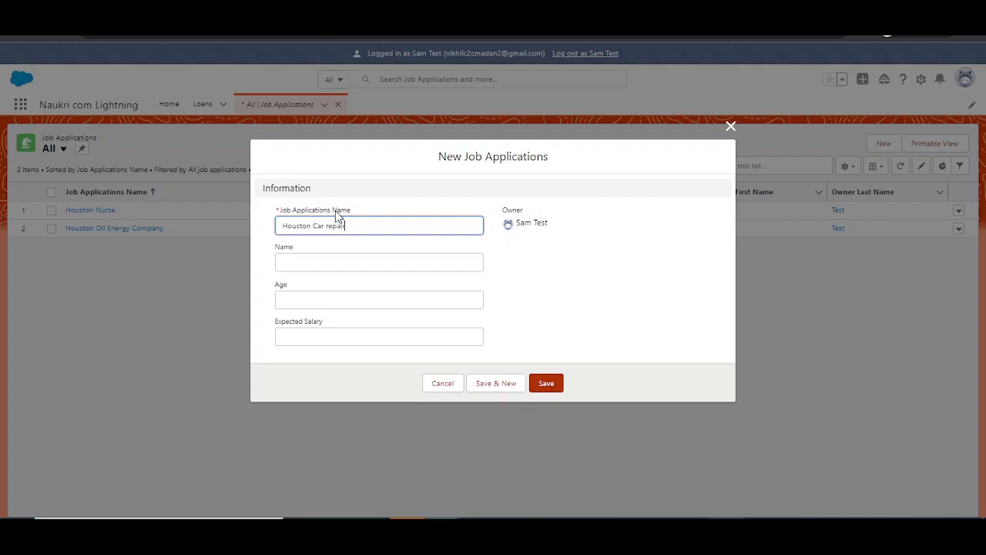
pyautogui.press('Tab')
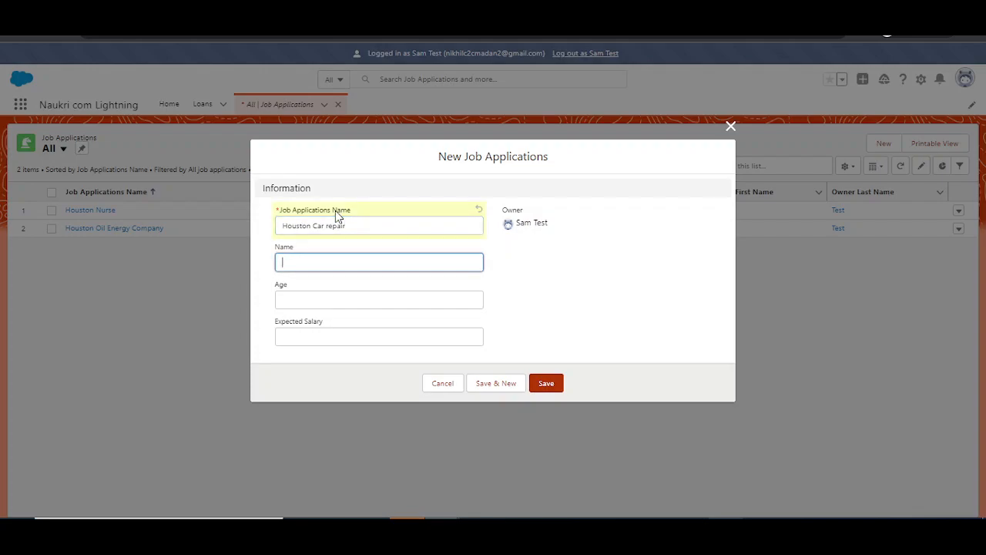
pyautogui.write('Auto mechanic')
pyautogui.press('Tab')
pyautogui.press('Tab')
pyautogui.press('Tab')
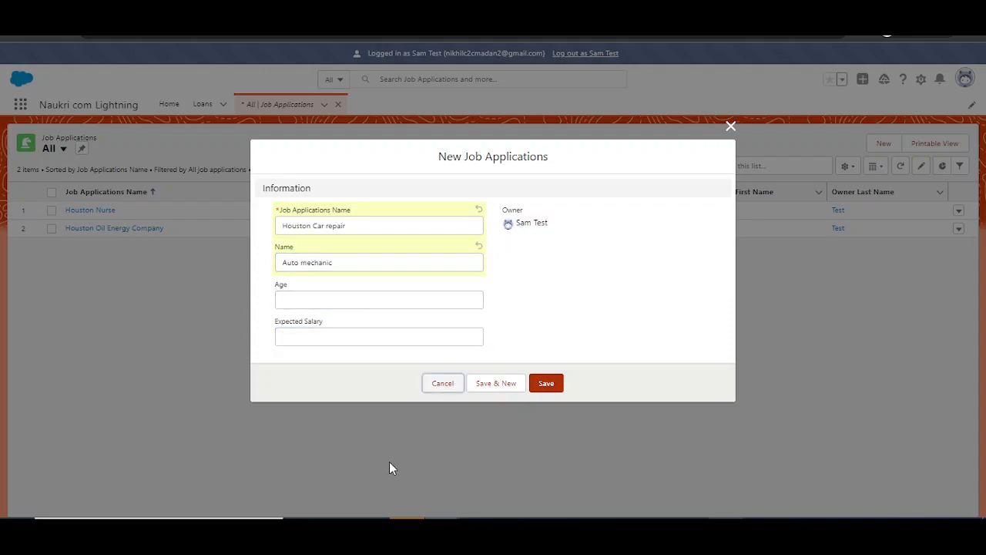
pyautogui.click(354, 333)
pyautogui.write('30000')
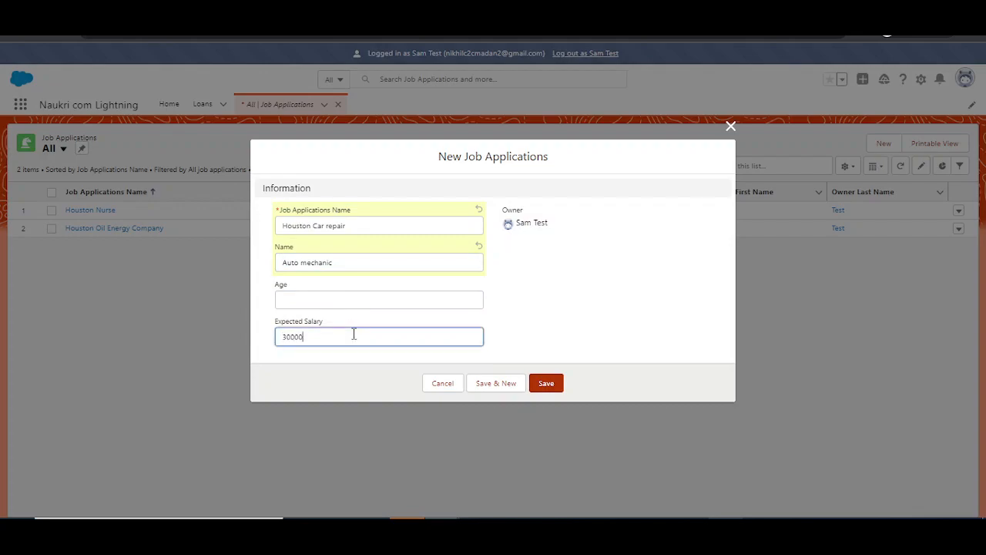
pyautogui.click(553, 381)
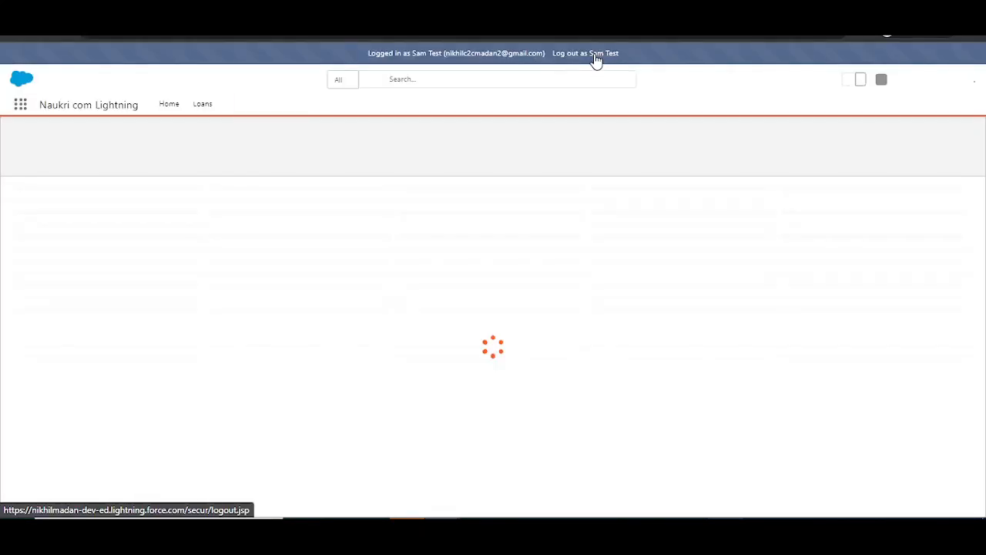
# Log out of the Houston test user's session, and check the All list of Job Applications as the manager test user.
pyautogui.click(596, 54)
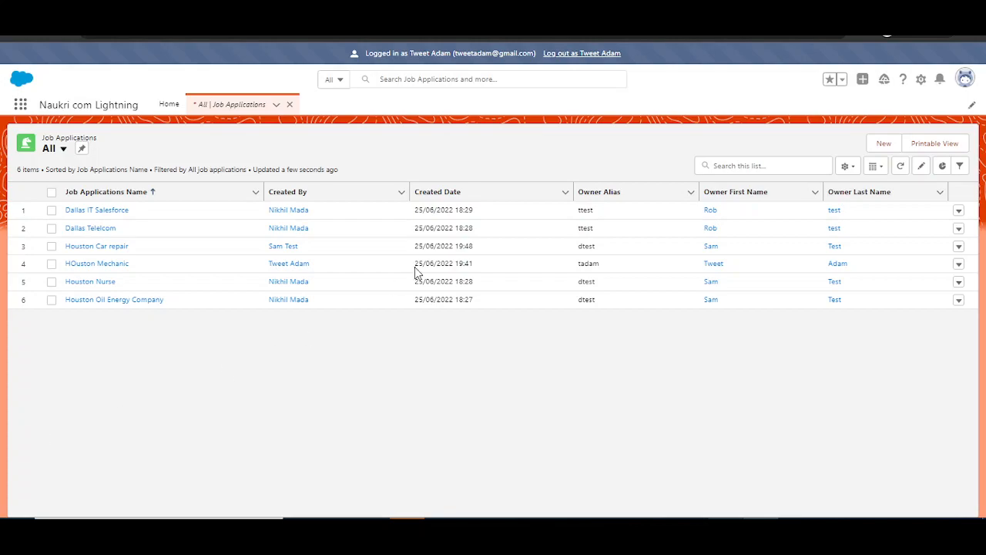
pyautogui.press('F11')
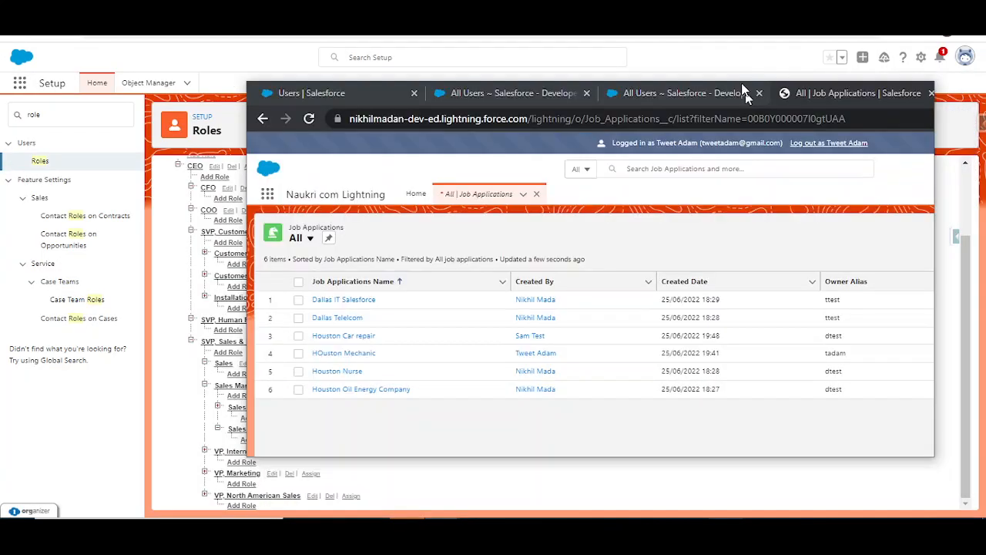
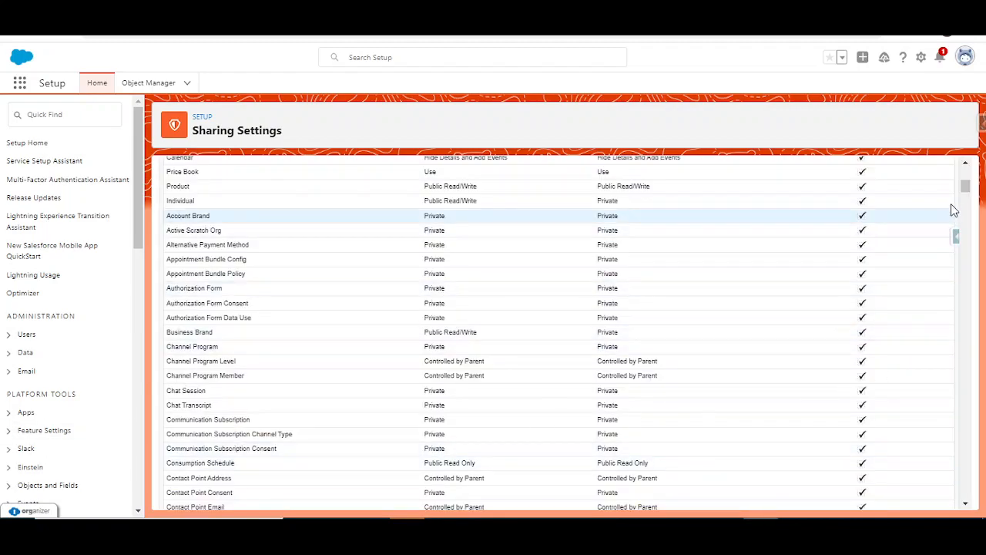
# Search the Sharing Settings page for "job ap" to locate the Job Applications sharing rules section.
pyautogui.moveTo(965, 193); pyautogui.dragTo(940, 397)
pyautogui.hotkey('ctrl', 'f')
pyautogui.write('job')
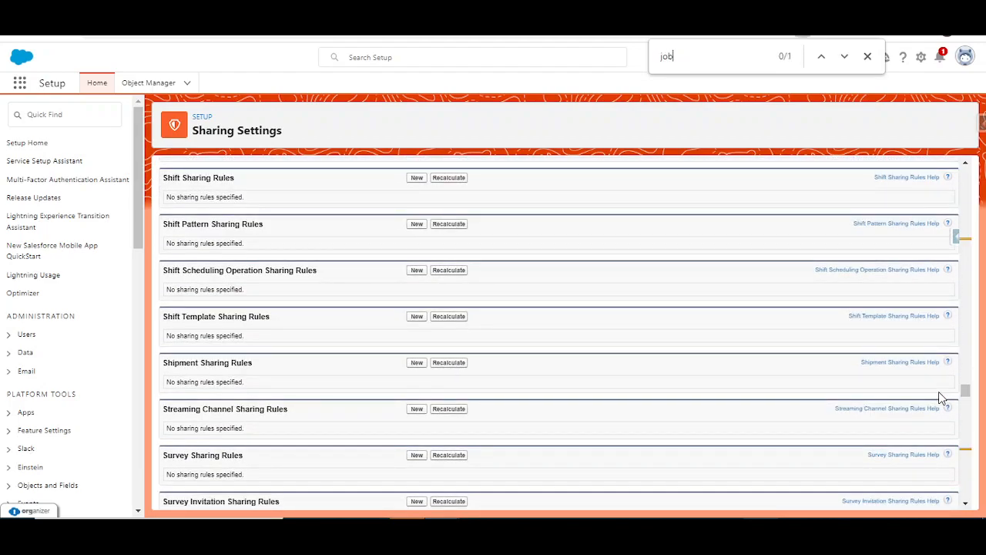
pyautogui.press('Return')
pyautogui.press('Return')
pyautogui.press('Return')
pyautogui.press('Return')
pyautogui.press('Return')
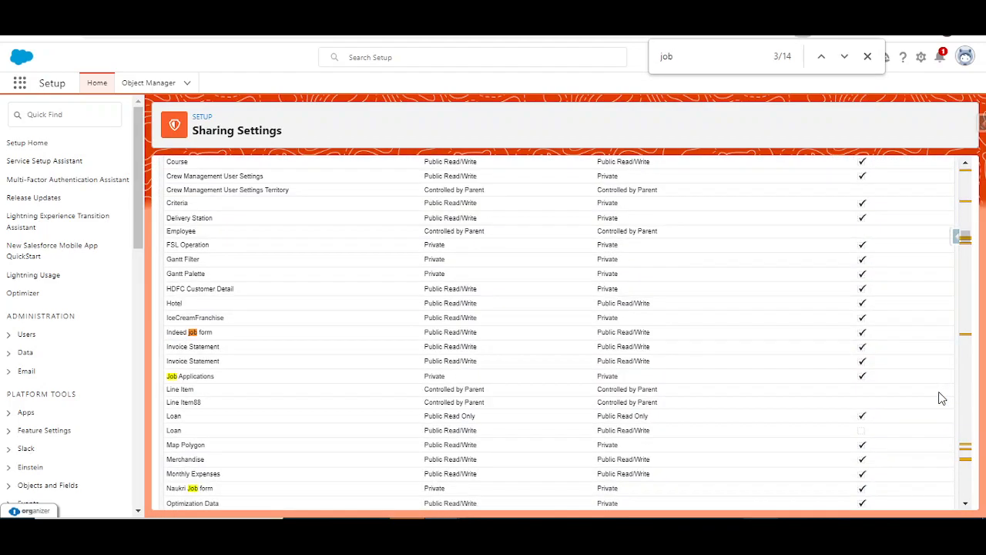
pyautogui.write('ap')
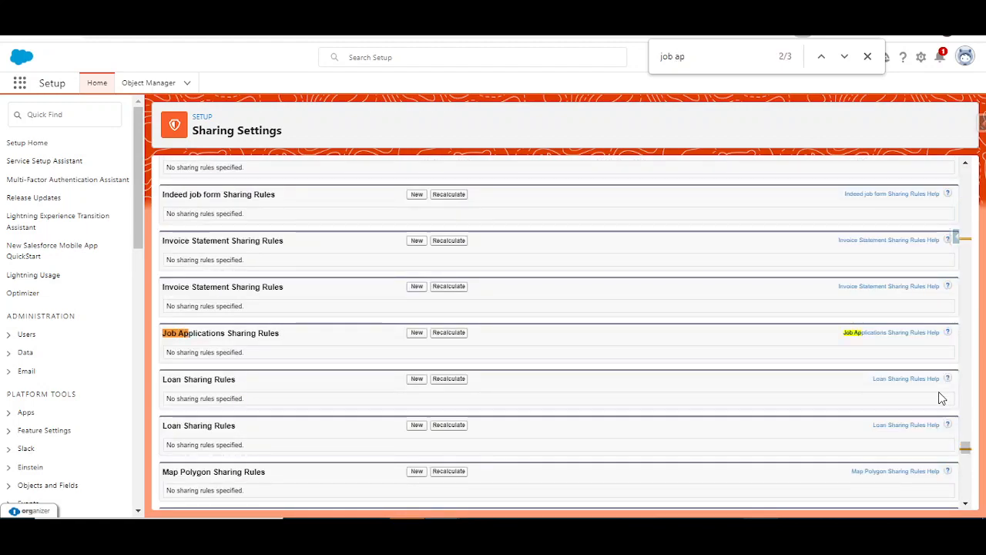
# Start a new Job Applications sharing rule, labelled with the first names of the Houston and Dallas test users.
pyautogui.click(416, 336)
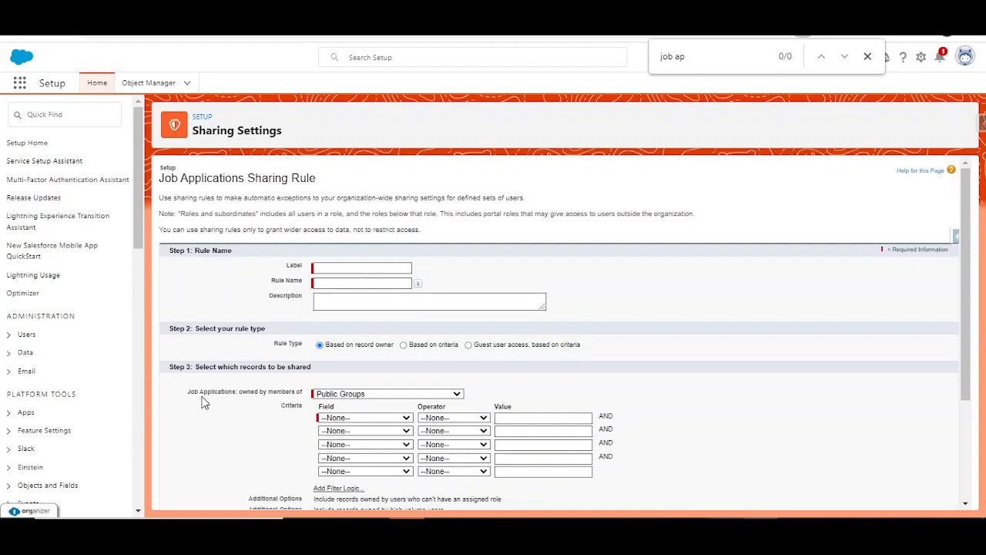
pyautogui.click(326, 267)
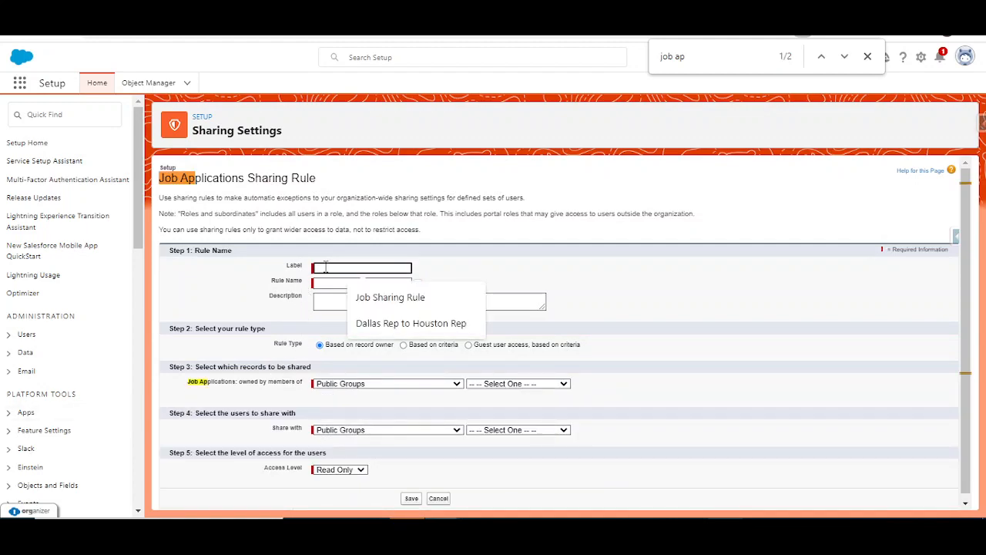
pyautogui.write('Sam To Rob')
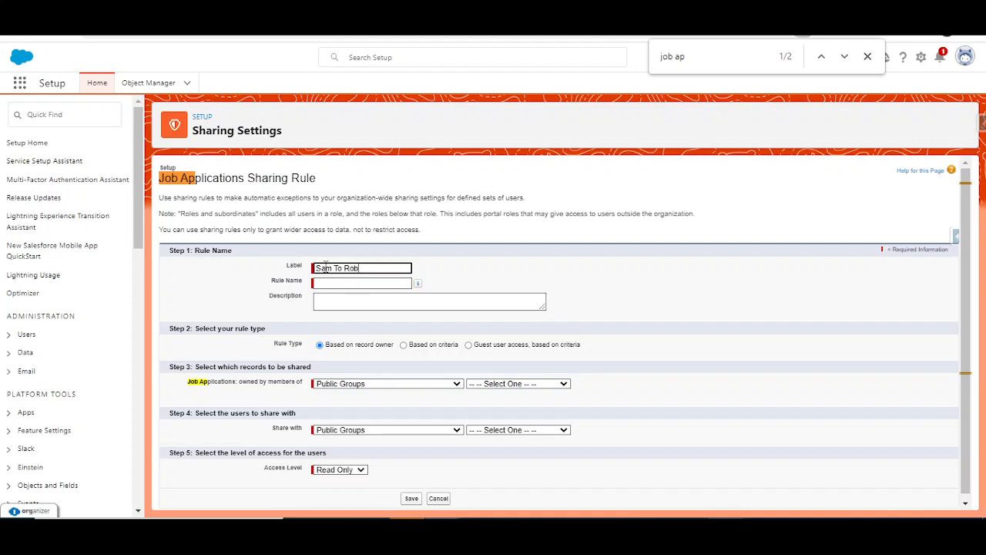
pyautogui.press('Tab')
pyautogui.press('Tab')
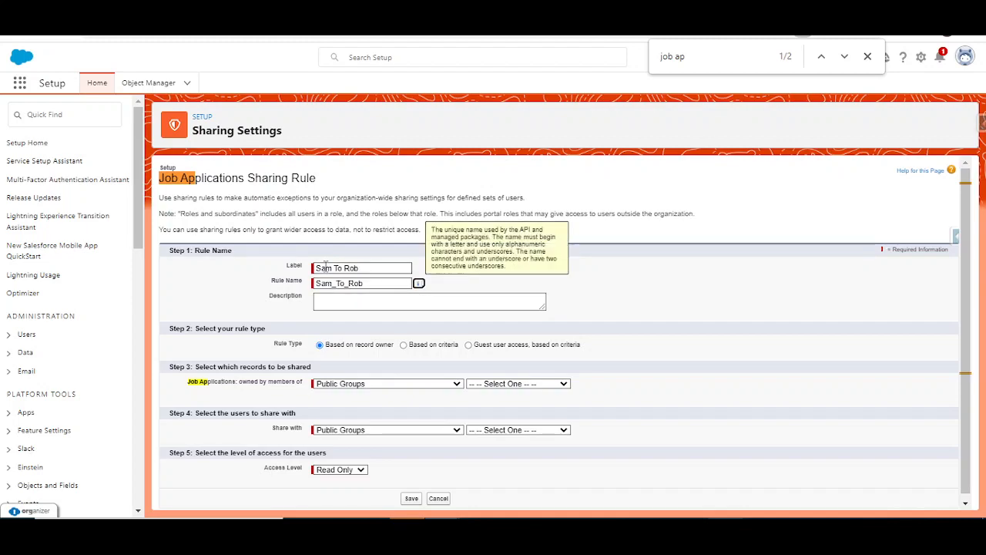
# Base the sharing rule on the record owner, and share Job Applications owned by the role Sales Rep Houston.
pyautogui.scroll(-1, 344, 367)
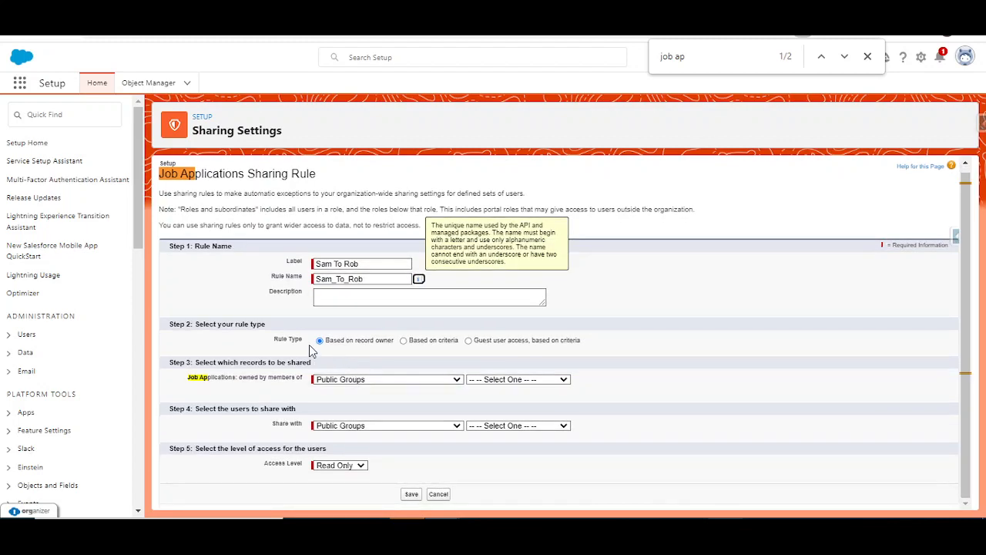
pyautogui.click(365, 347)
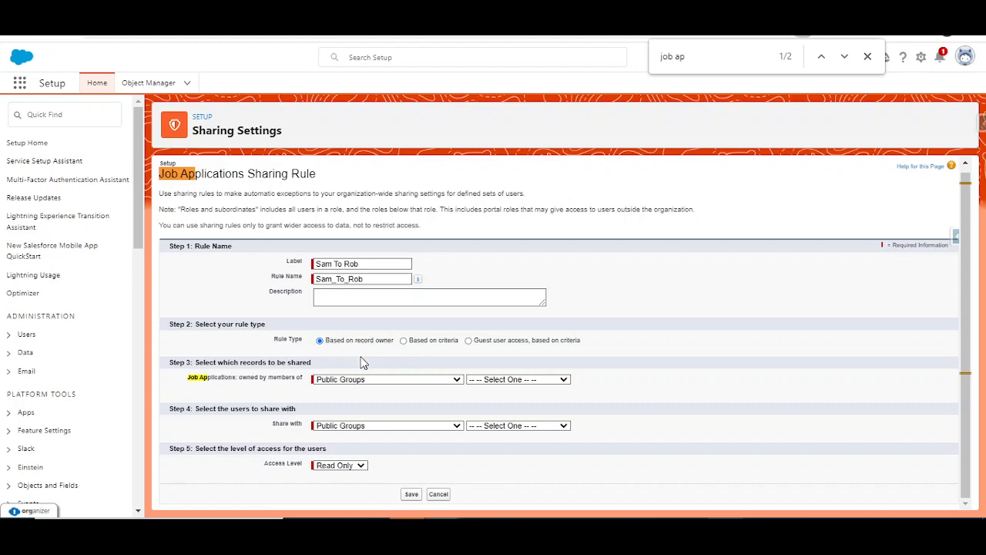
pyautogui.click(352, 382)
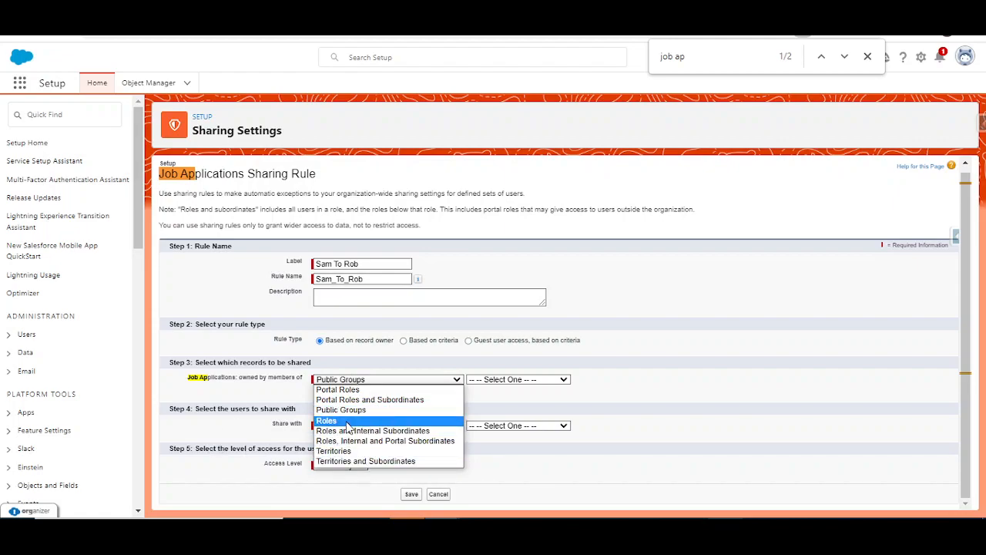
pyautogui.click(349, 422)
pyautogui.click(500, 379)
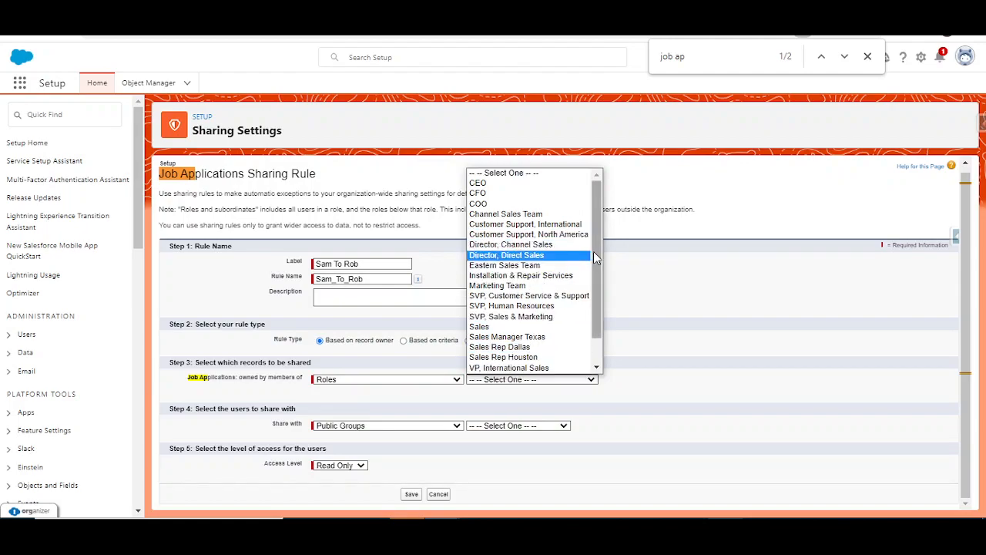
pyautogui.moveTo(593, 251); pyautogui.dragTo(597, 312)
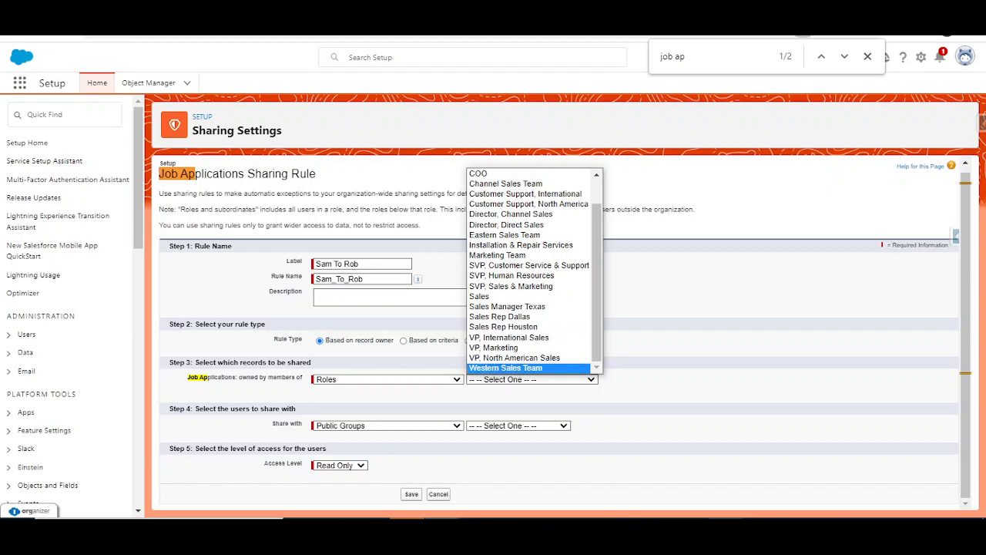
pyautogui.click(726, 527)
pyautogui.click(726, 527)
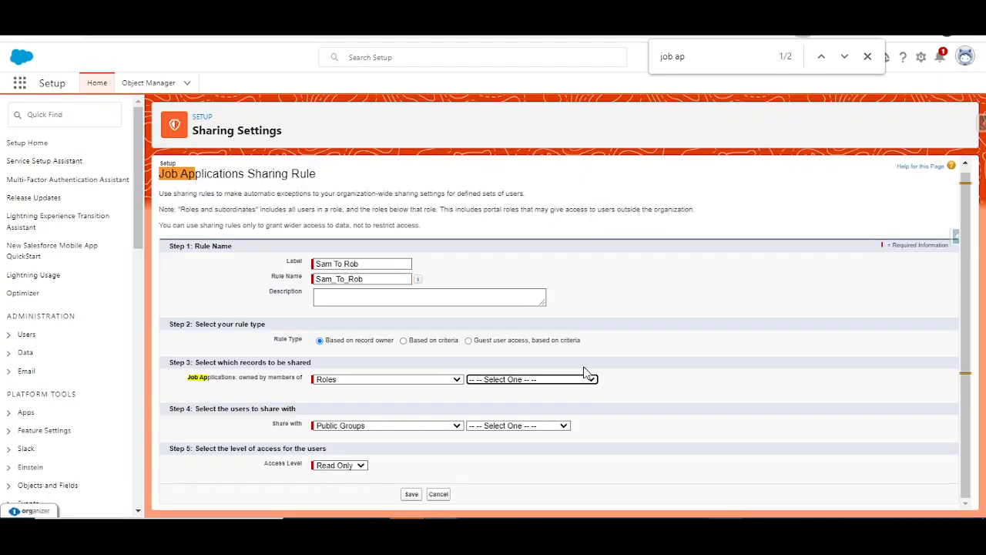
pyautogui.click(557, 381)
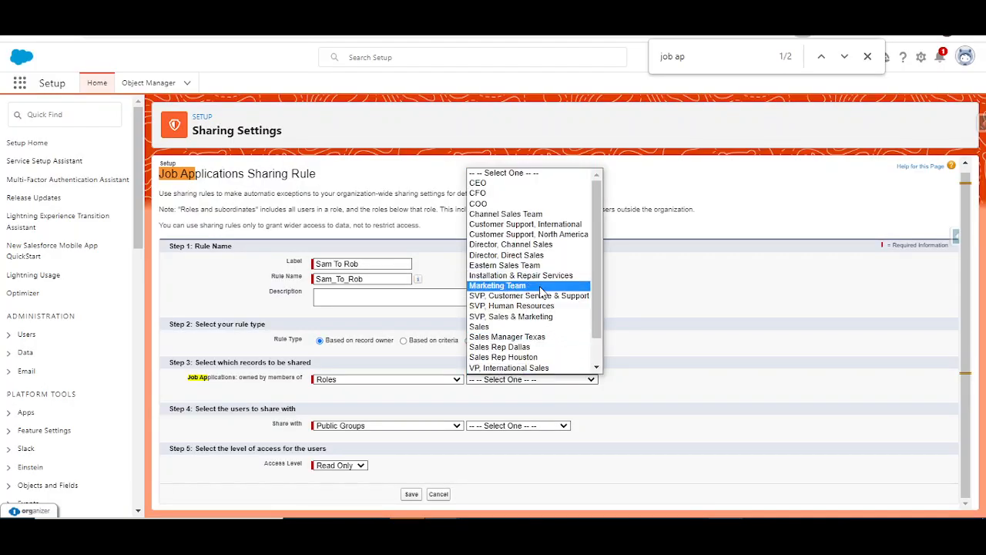
pyautogui.click(549, 354)
# Share the selected records with the role Sales Rep Dallas.
pyautogui.click(389, 425)
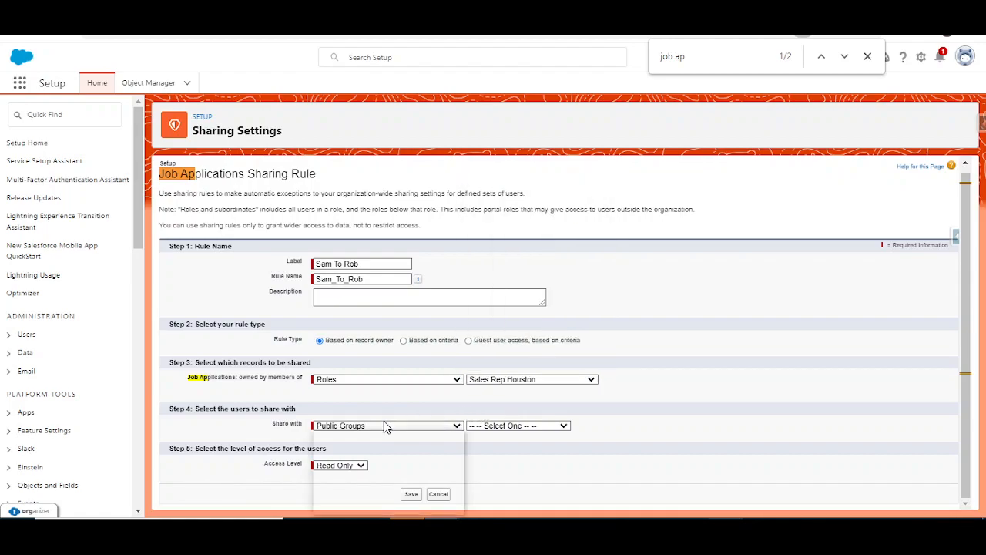
pyautogui.click(366, 468)
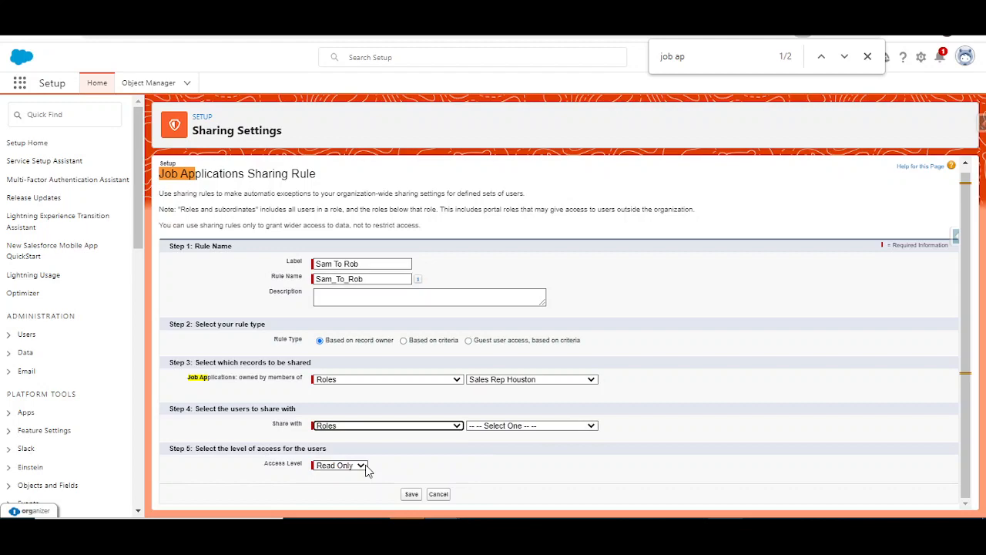
pyautogui.click(493, 428)
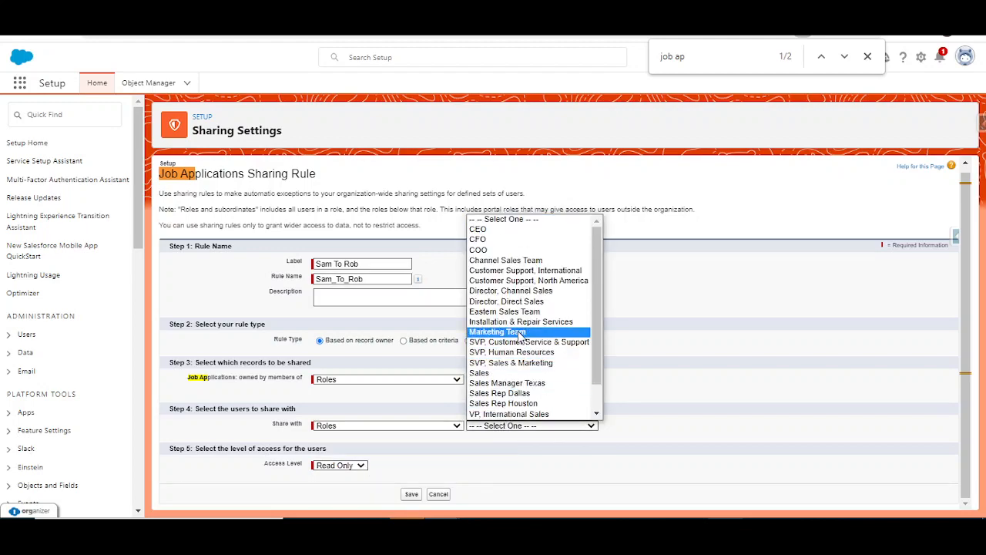
pyautogui.press('Down')
pyautogui.press('Down')
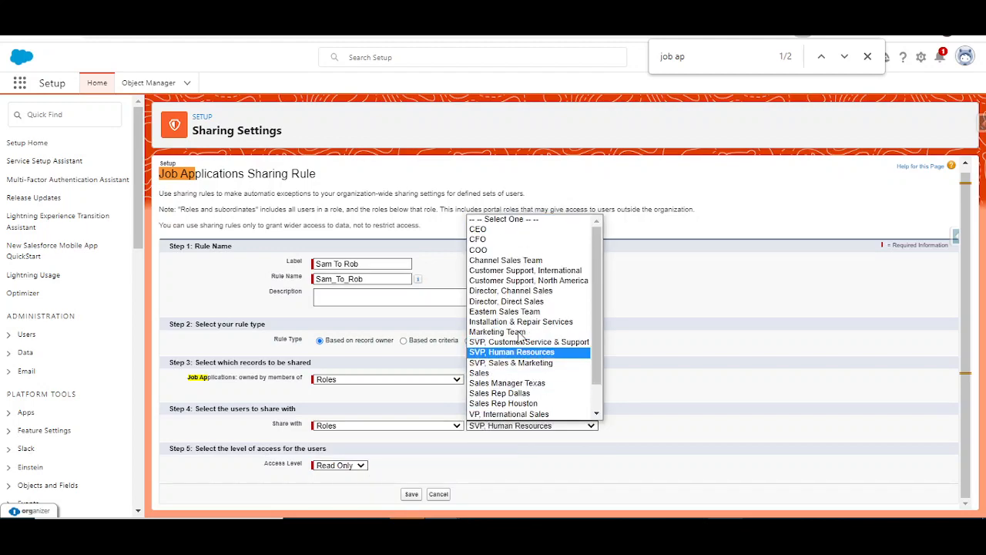
pyautogui.press('Down')
pyautogui.press('Down')
pyautogui.press('Down')
pyautogui.press('Down')
pyautogui.press('Return')
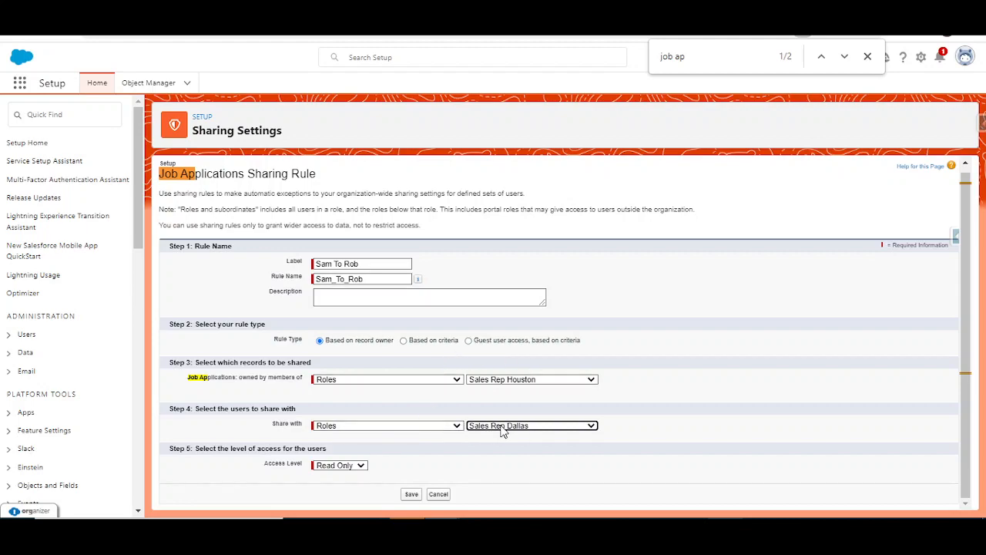
# Set the rule's access level to Read/Write and save it, accepting the sharing recalculation.
pyautogui.click(352, 467)
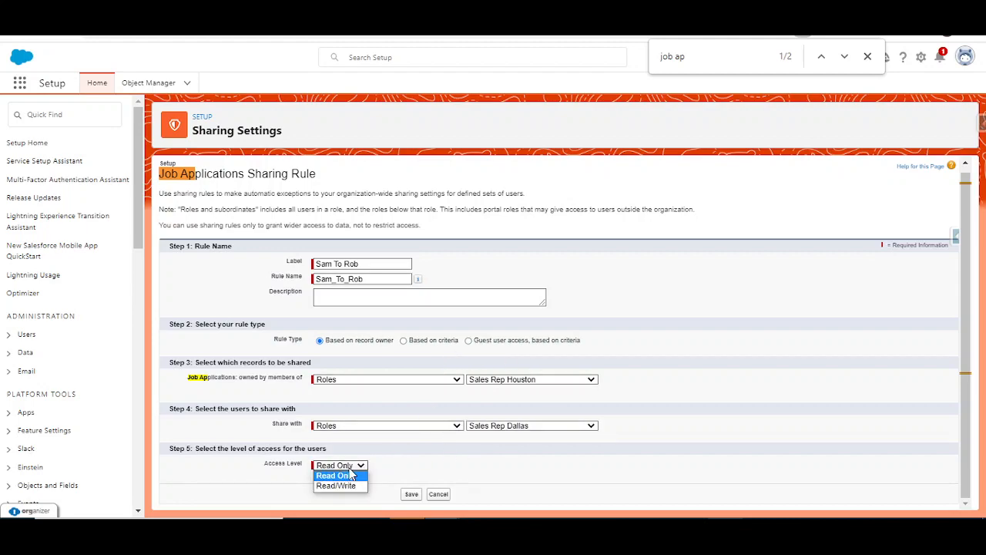
pyautogui.click(345, 486)
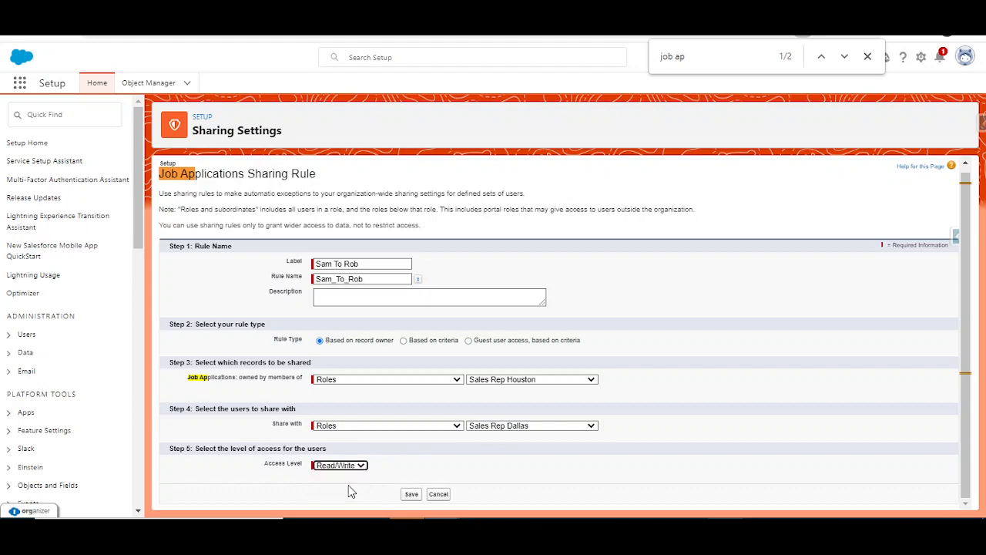
pyautogui.click(413, 494)
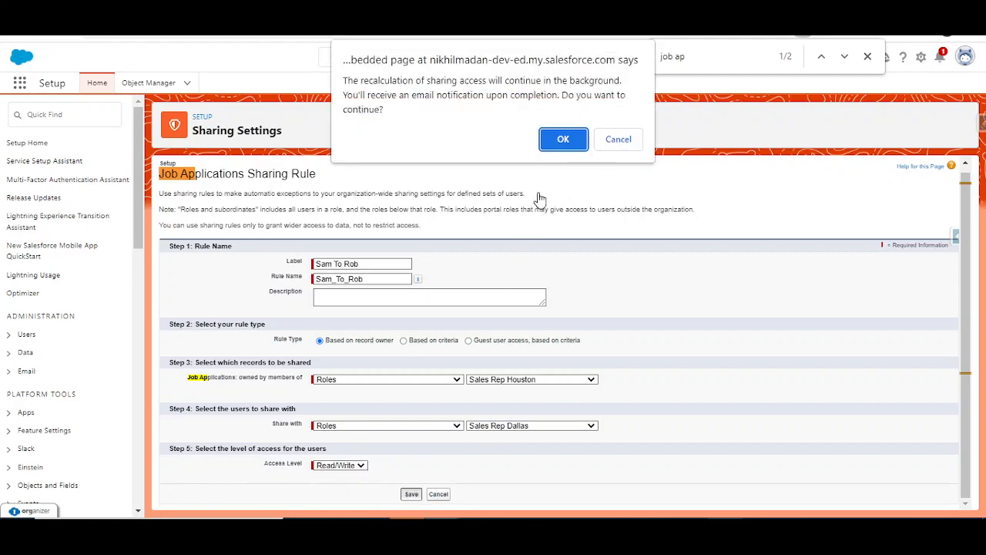
pyautogui.click(559, 144)
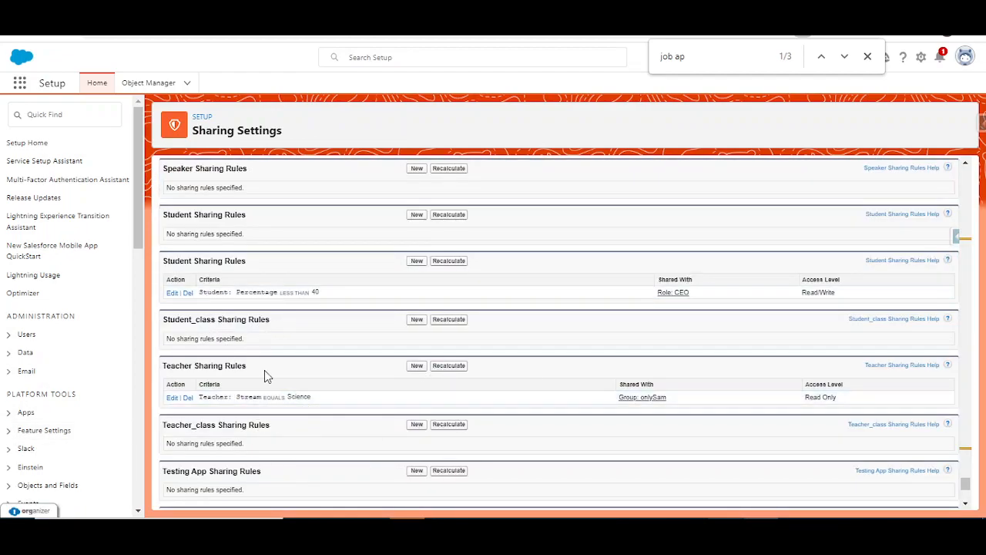
# Search Sharing Settings for "job app" to locate the new rule, and check the All list of Job Applications as the Dallas test user.
pyautogui.scroll(2, 530, 220)
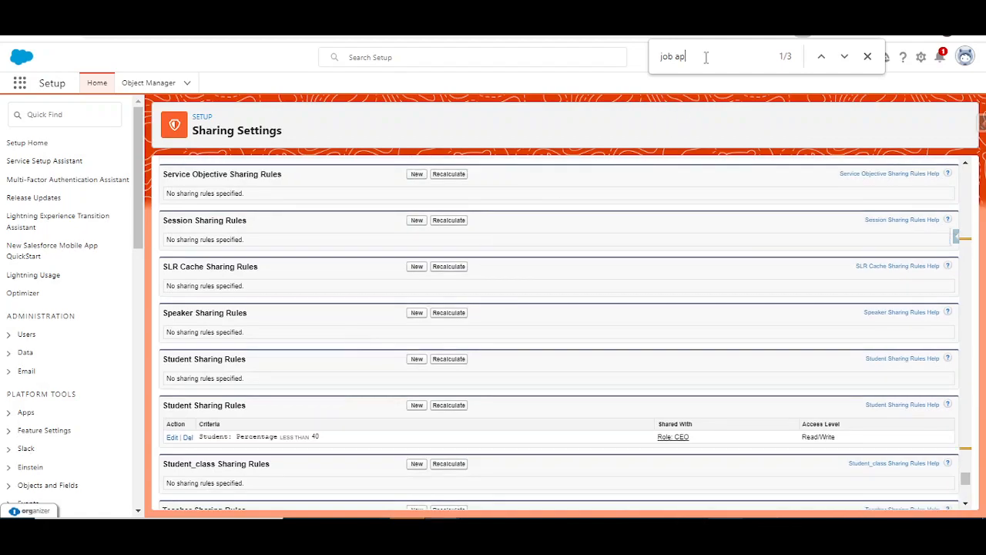
pyautogui.write('p')
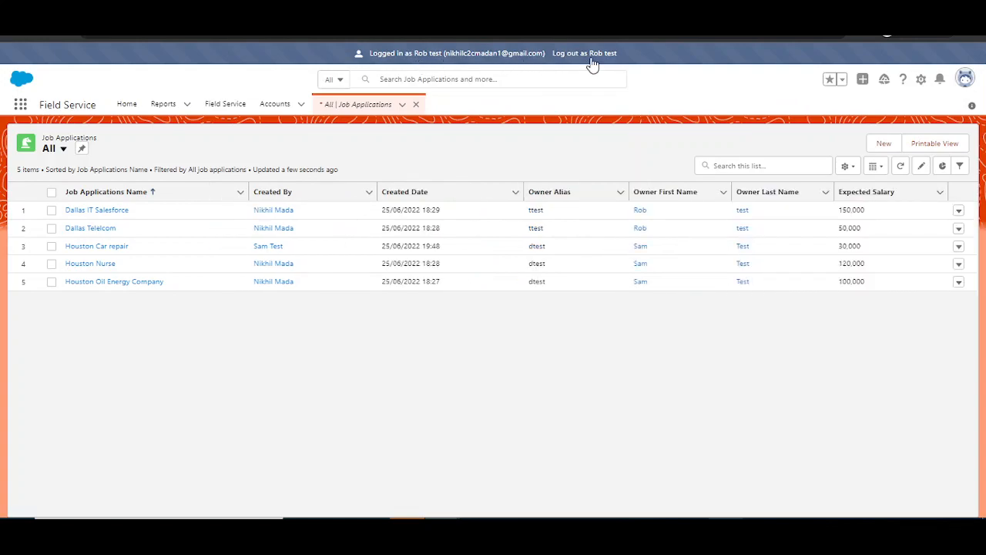
pyautogui.click(591, 58)
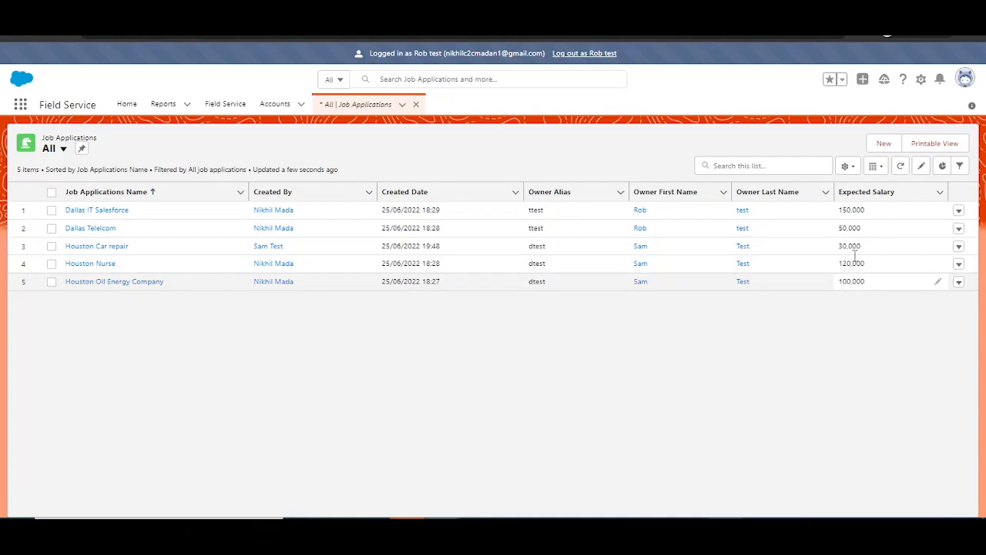
pyautogui.moveTo(866, 247); pyautogui.dragTo(74, 245)
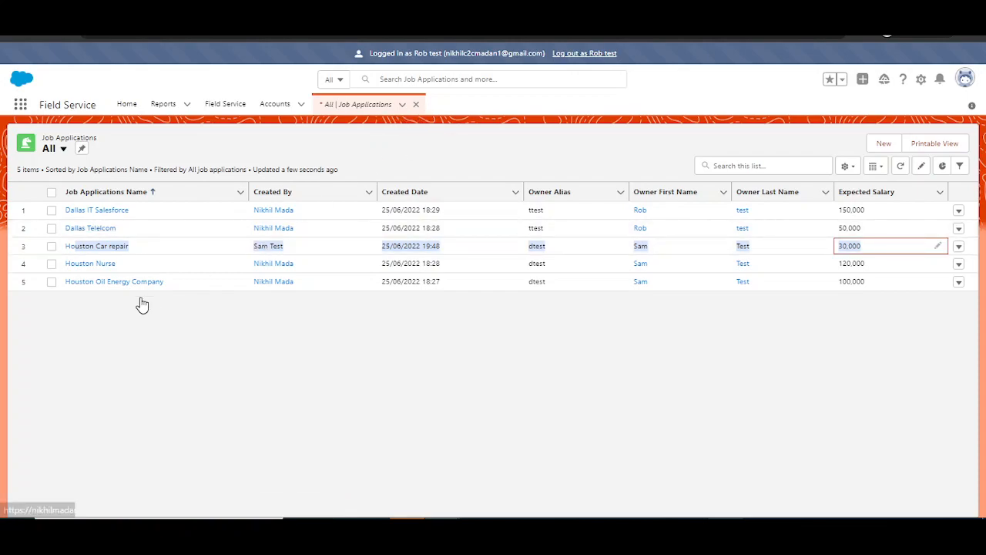
pyautogui.hotkey('alt', 'Tab')
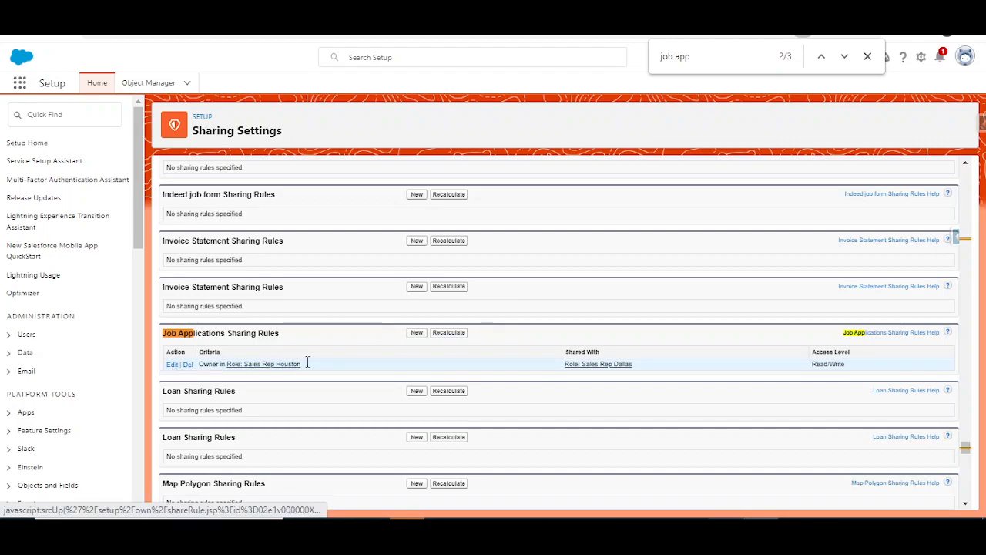
pyautogui.click(171, 365)
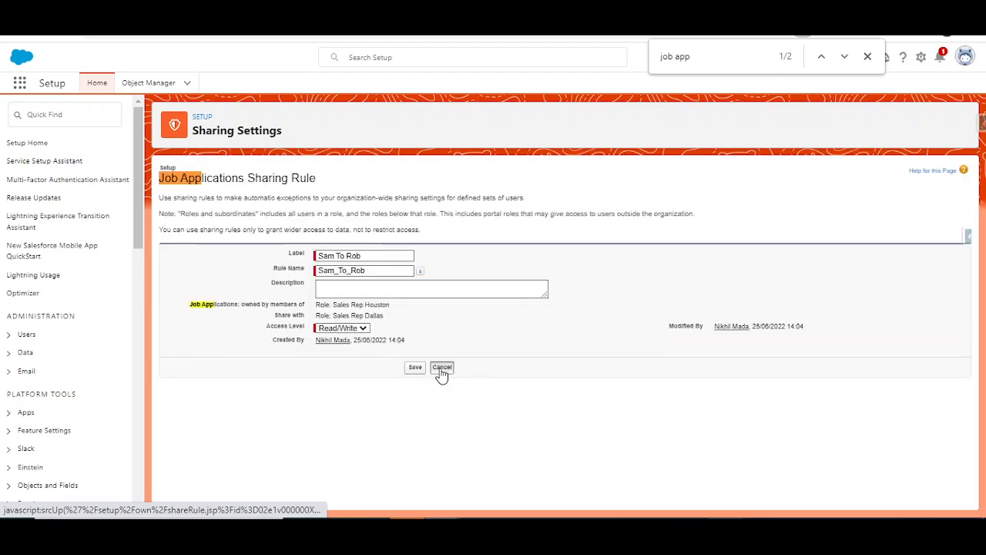
pyautogui.click(442, 368)
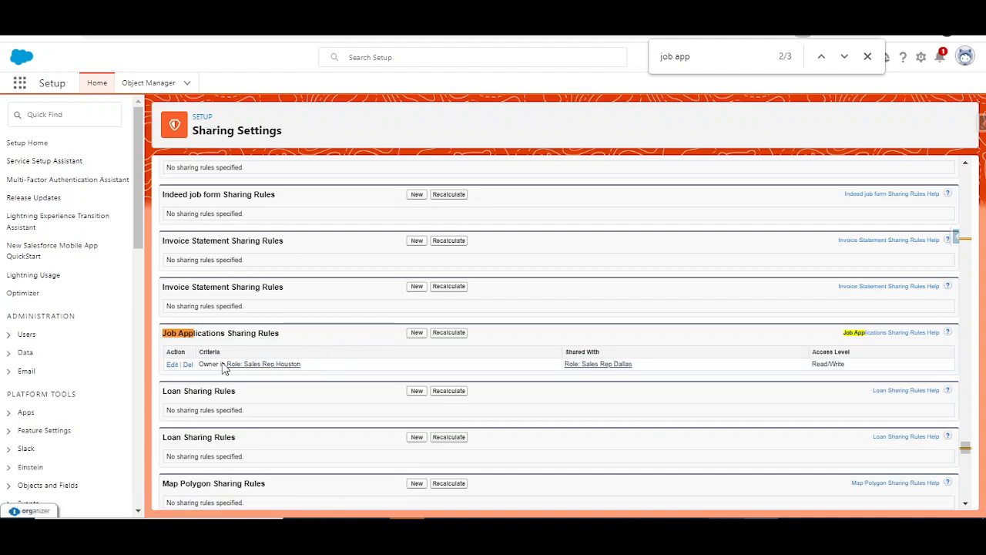
pyautogui.click(187, 364)
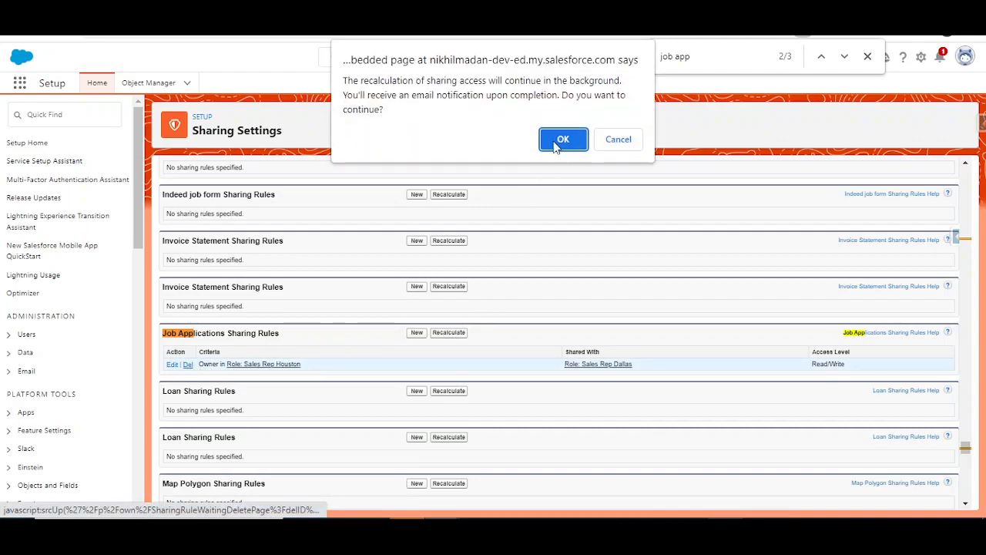
pyautogui.click(619, 139)
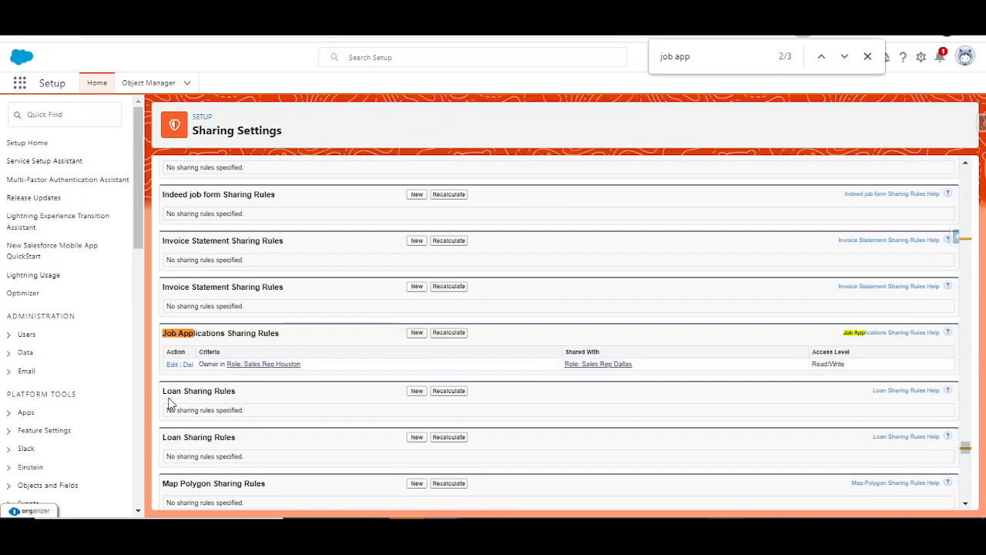
# Start another Job Applications sharing rule with a label beginning "Greater Salary more than 9" and a matching rule name.
pyautogui.click(414, 336)
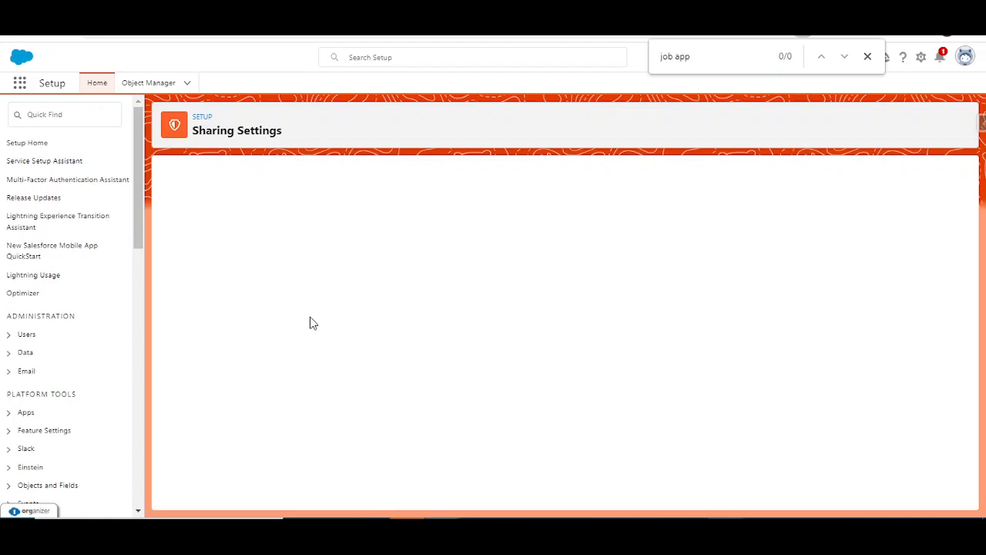
pyautogui.click(346, 267)
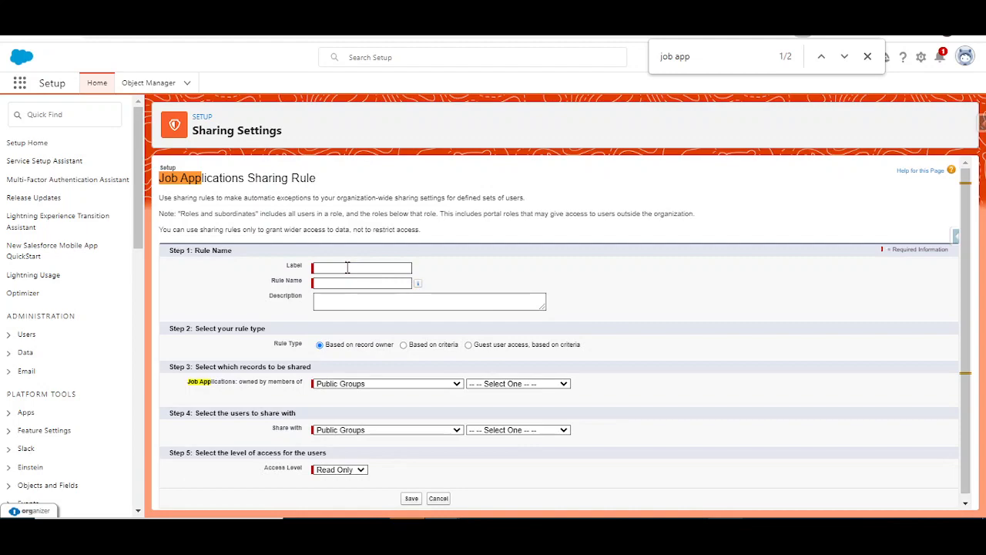
pyautogui.click(347, 267)
pyautogui.write('Gr')
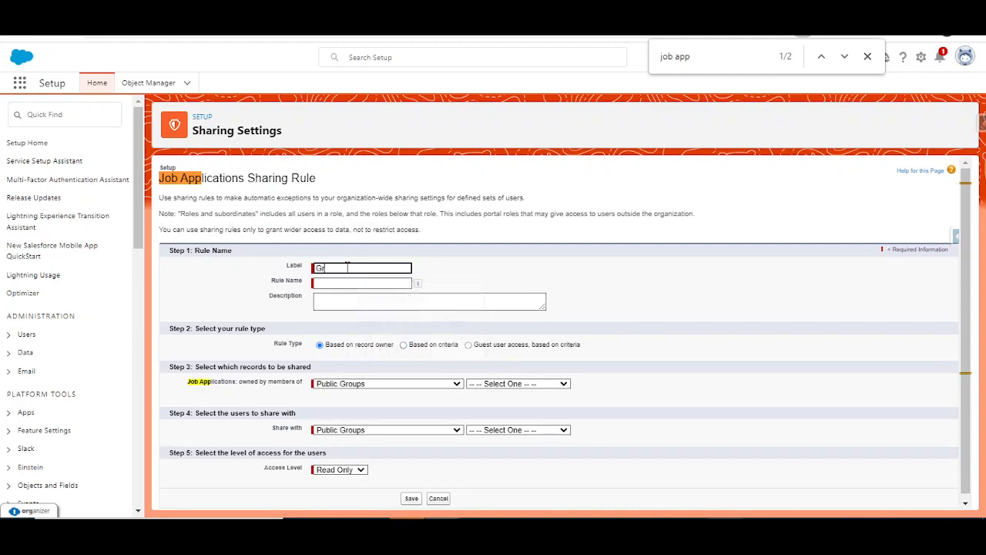
pyautogui.write('eater Sal')
pyautogui.write('more than')
pyautogui.press('Tab')
pyautogui.press('Tab')
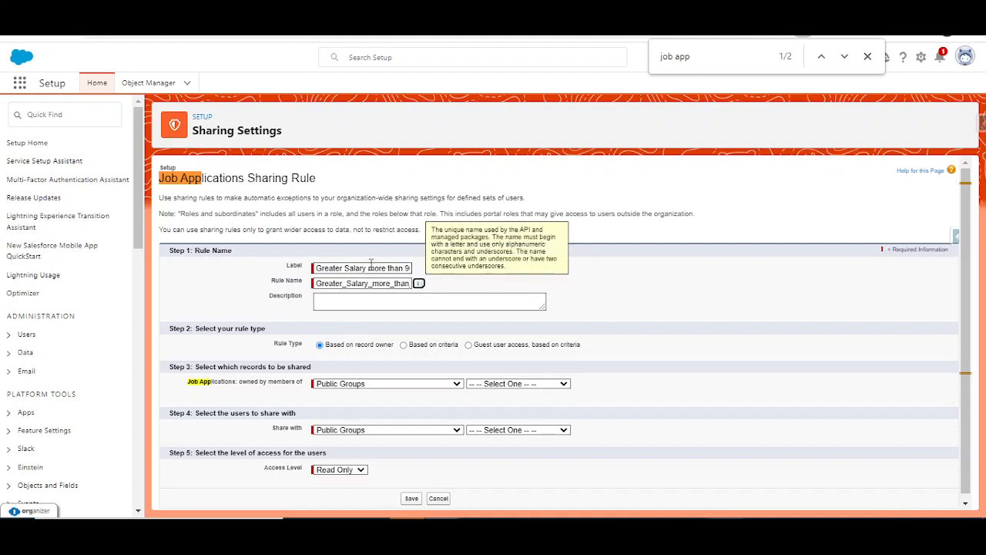
# Base the rule on criteria, sharing records whose Expected Salary is greater than 90000.
pyautogui.click(409, 339)
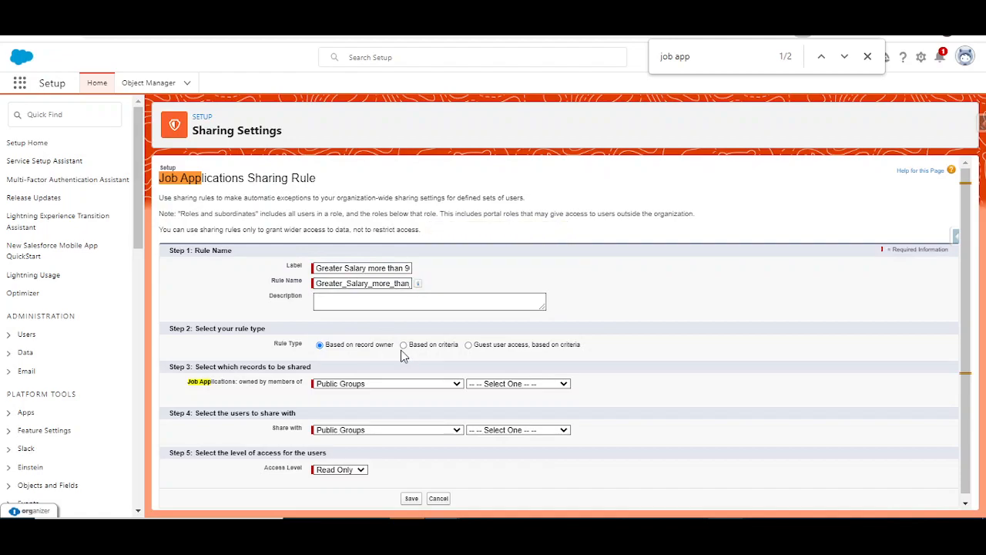
pyautogui.click(404, 345)
pyautogui.scroll(-2, 402, 374)
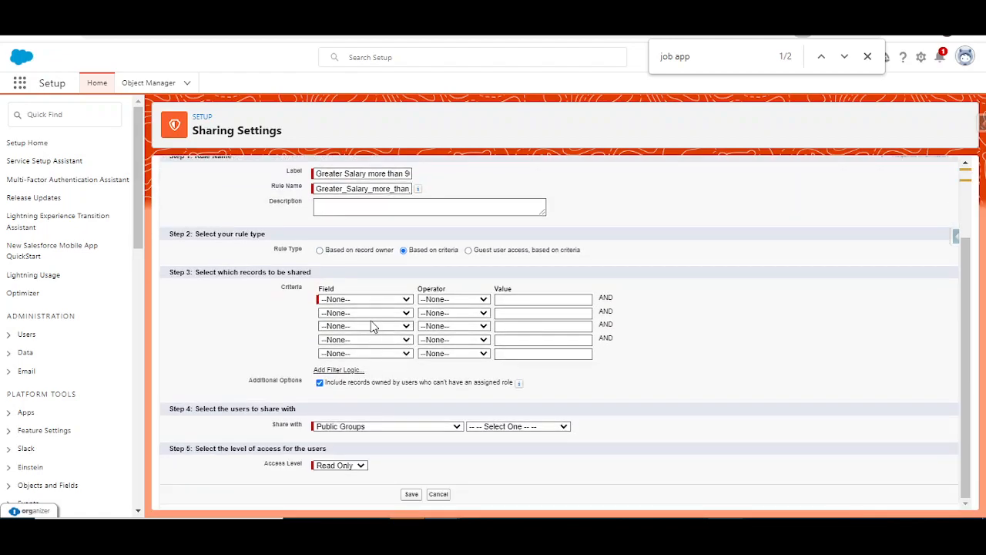
pyautogui.click(374, 305)
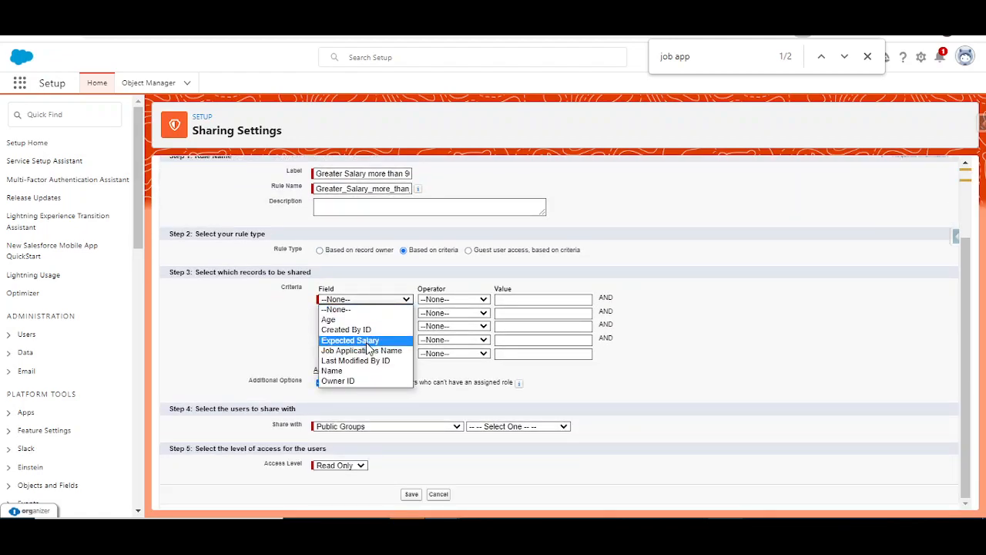
pyautogui.press('Escape')
pyautogui.click(444, 301)
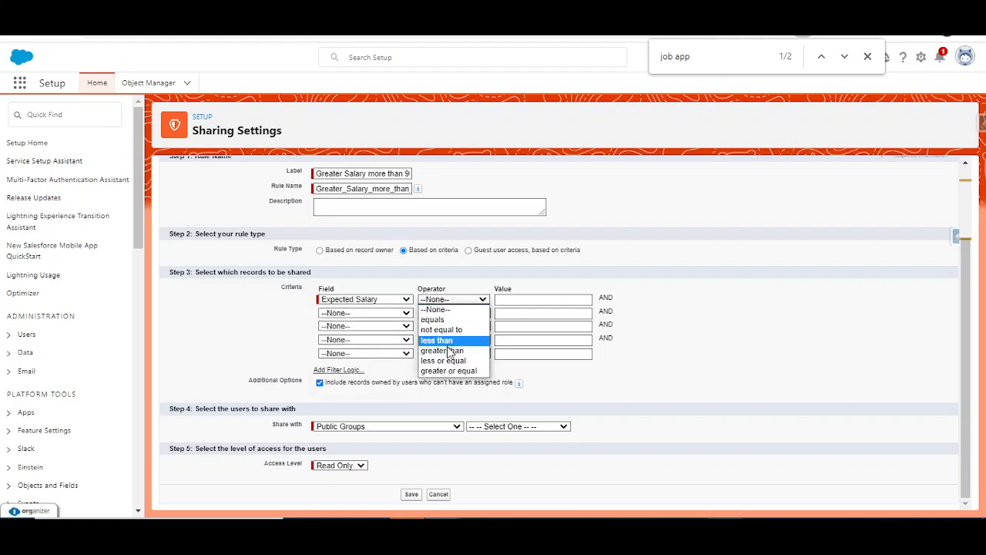
pyautogui.click(465, 347)
pyautogui.click(523, 301)
pyautogui.write('90000')
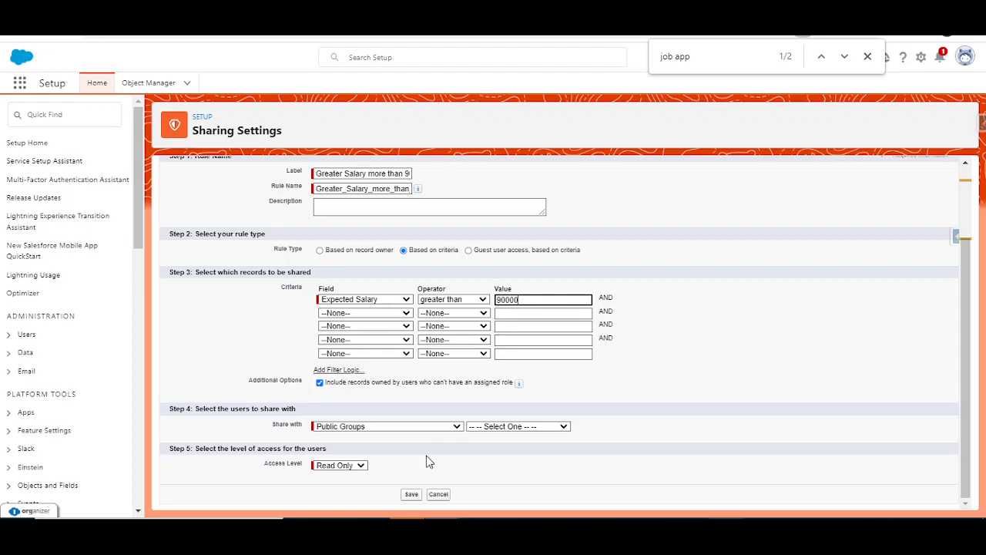
# Share the matching records with the Sales Rep Dallas role.
pyautogui.click(403, 430)
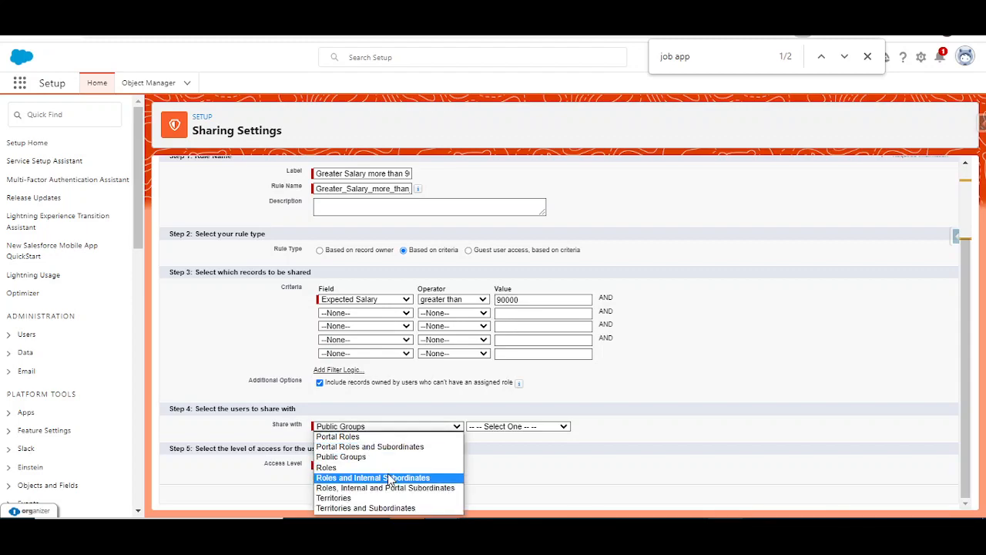
pyautogui.click(326, 467)
pyautogui.click(496, 429)
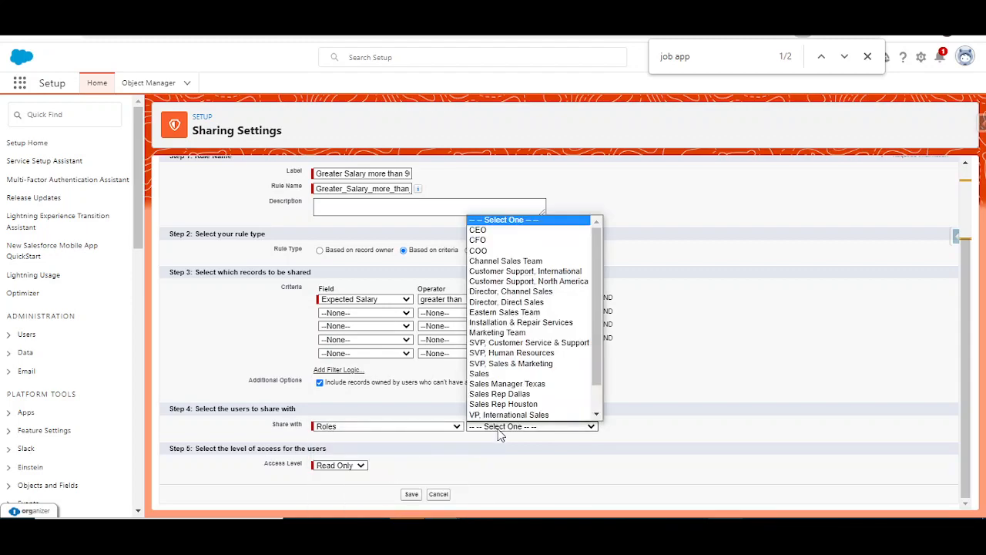
pyautogui.click(518, 395)
# Give the salary-based rule Read/Write access and save it, accepting the background sharing recalculation.
pyautogui.click(357, 466)
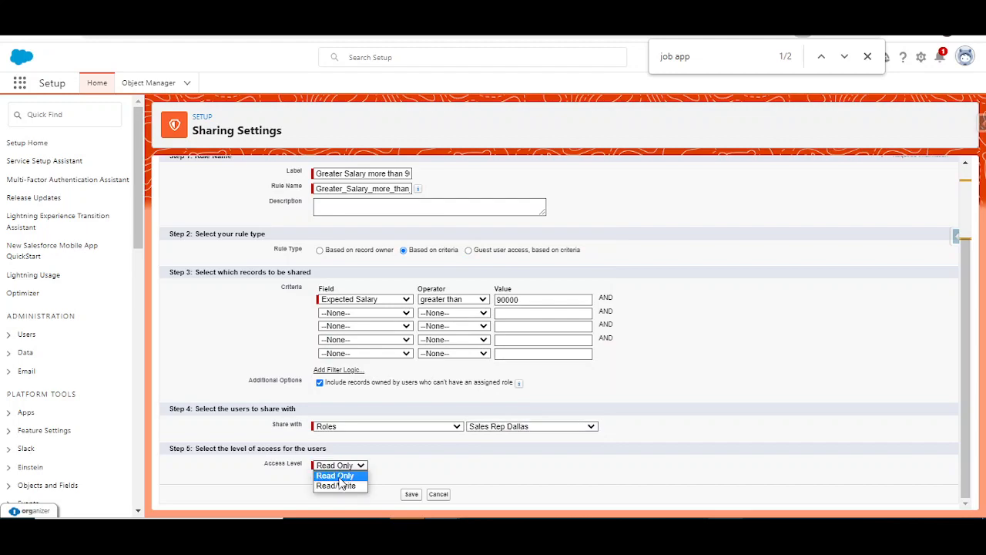
pyautogui.click(340, 485)
pyautogui.click(412, 495)
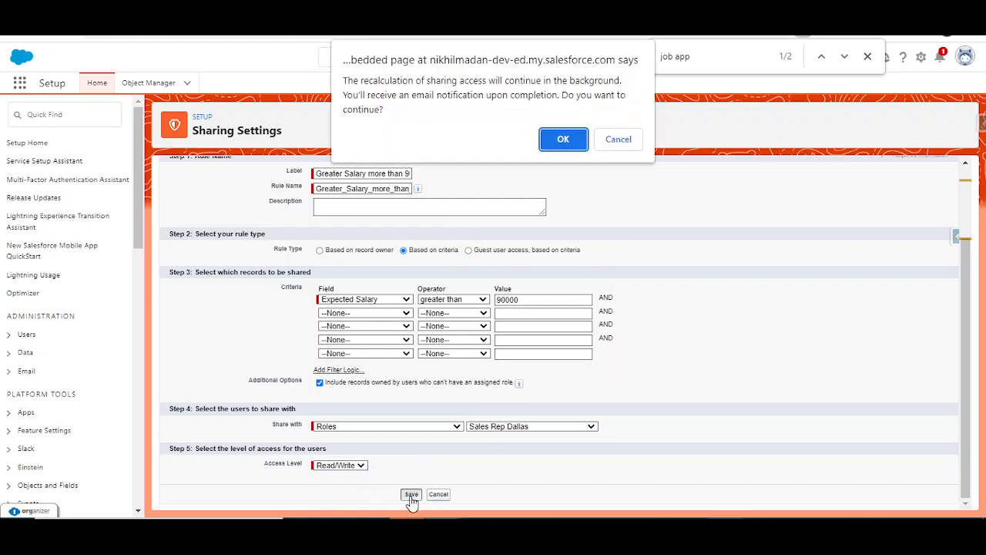
pyautogui.click(563, 140)
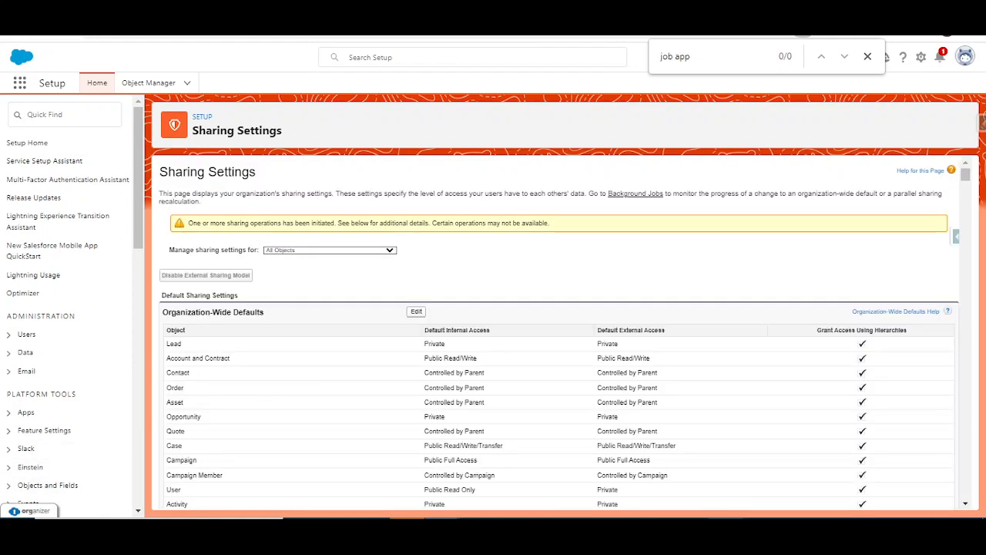
# Recheck the All list of Job Applications as the Dallas test user, and look through Sharing Settings for the Job Applications sharing rules.
pyautogui.moveTo(985, 220); pyautogui.dragTo(678, 86)
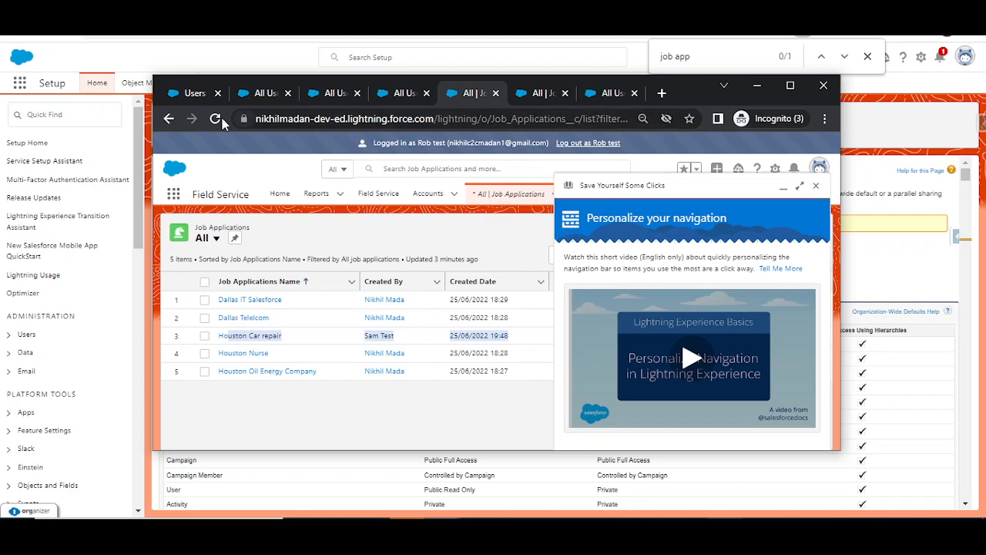
pyautogui.click(790, 85)
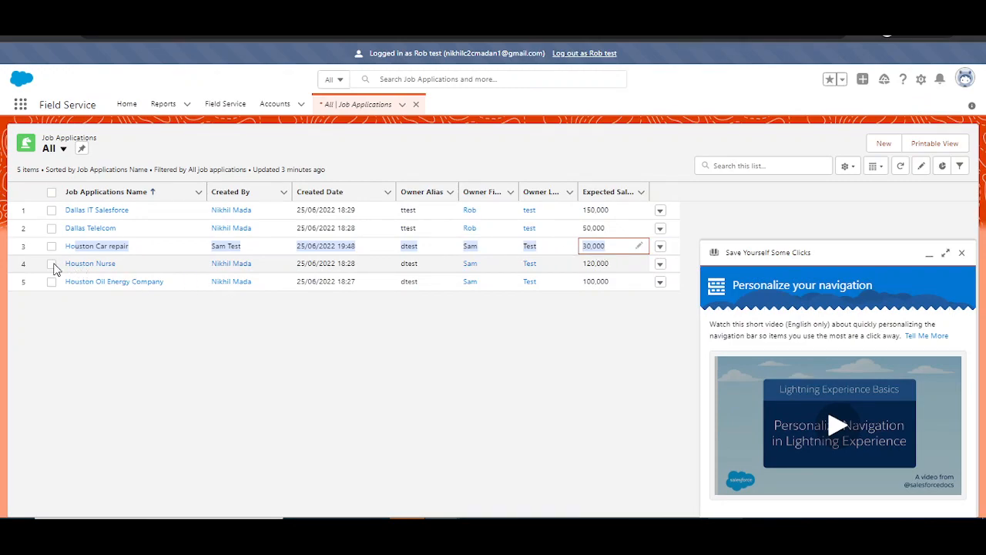
pyautogui.press('F5')
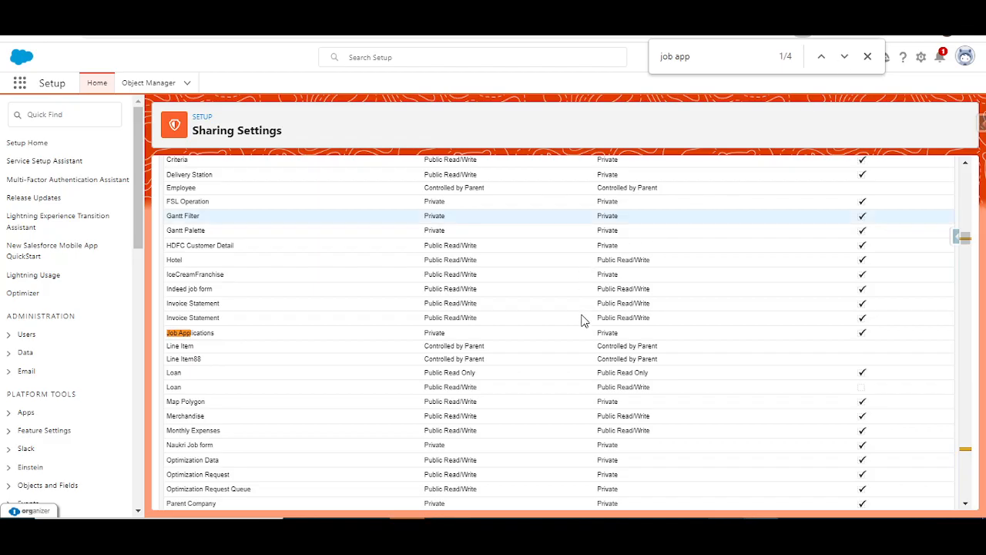
pyautogui.scroll(-5, 616, 270)
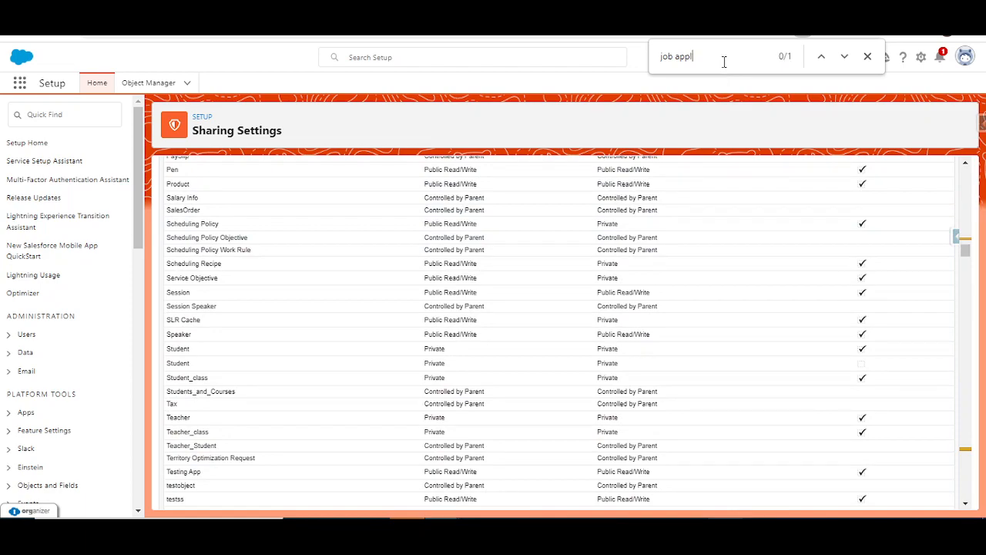